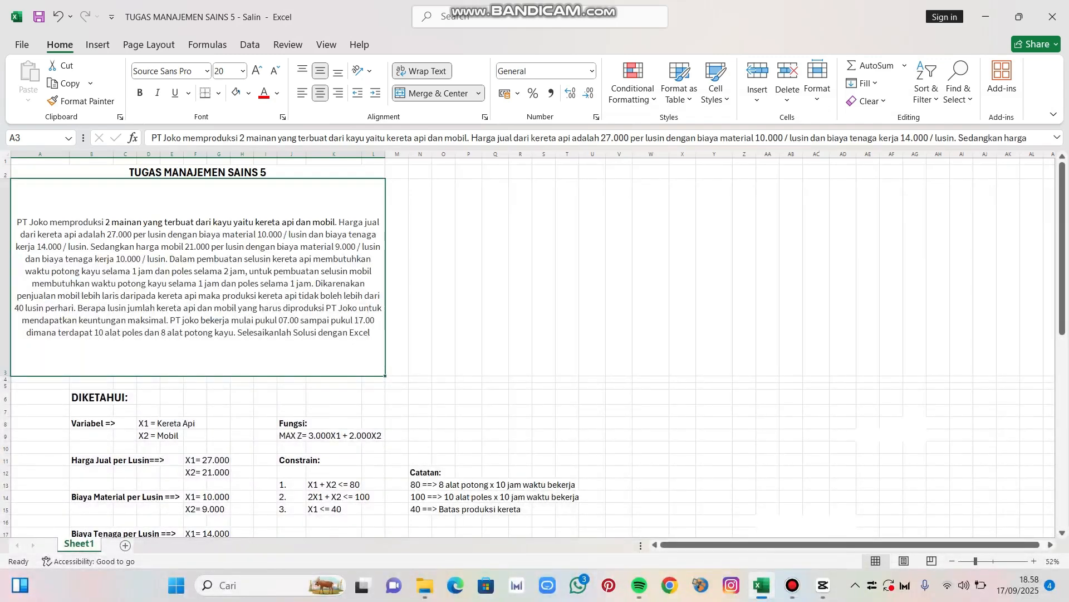
Step: Read through the toy production problem and its known data, from the variables and prices down to the profit per dozen
scroll(529, 345, down, 3)
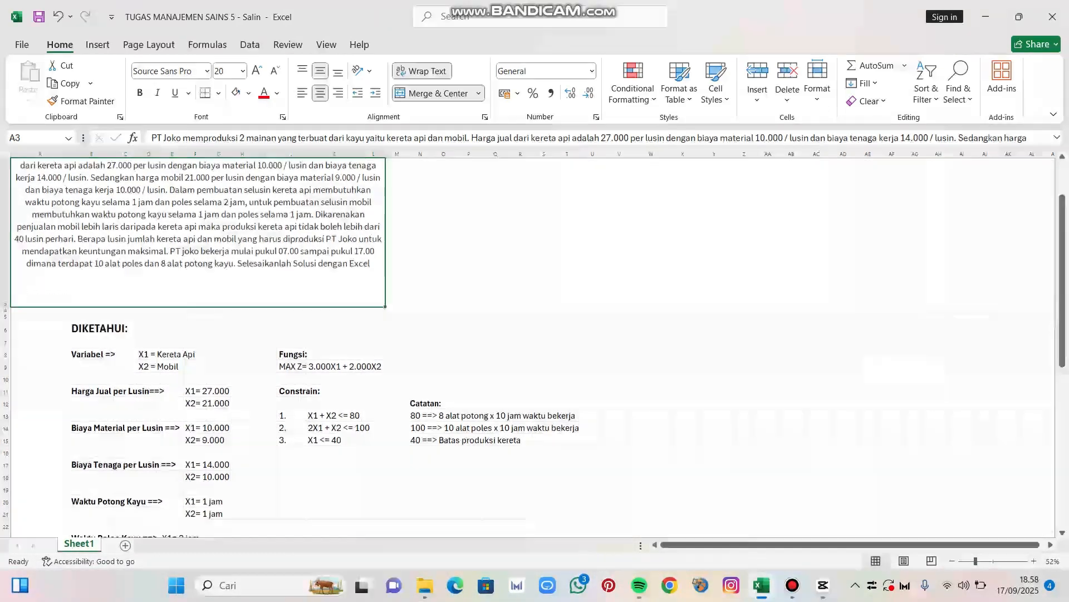
scroll(530, 345, down, 2)
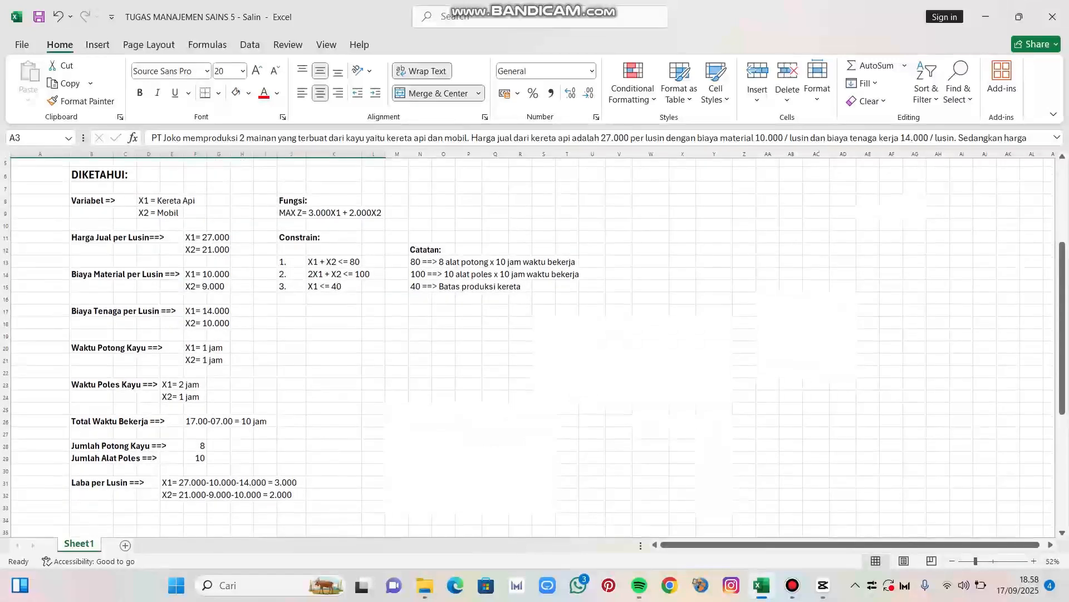
scroll(551, 343, right, 1)
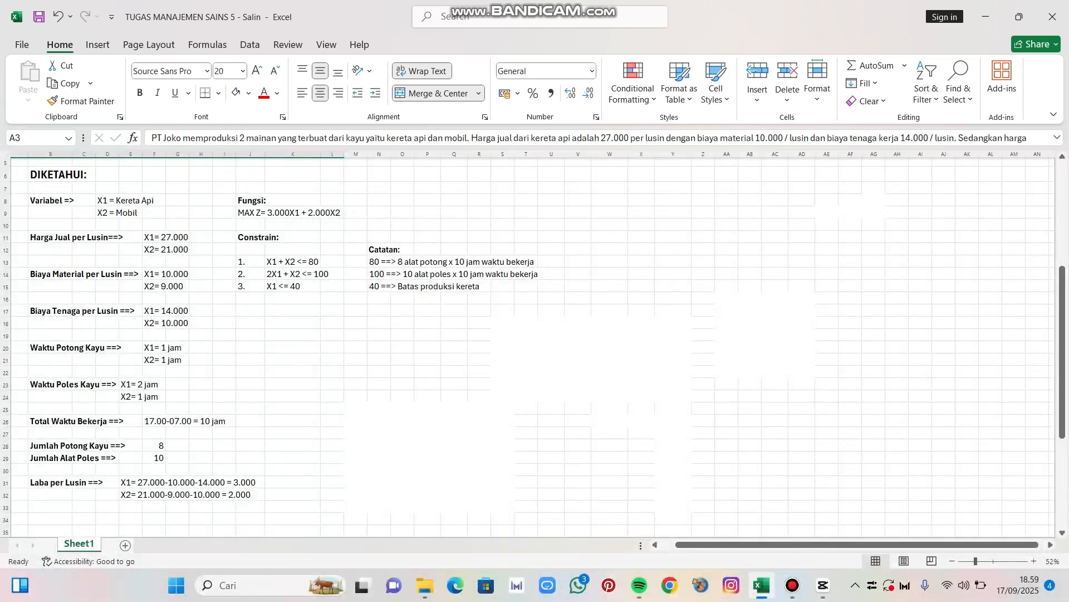
scroll(529, 334, up, 2)
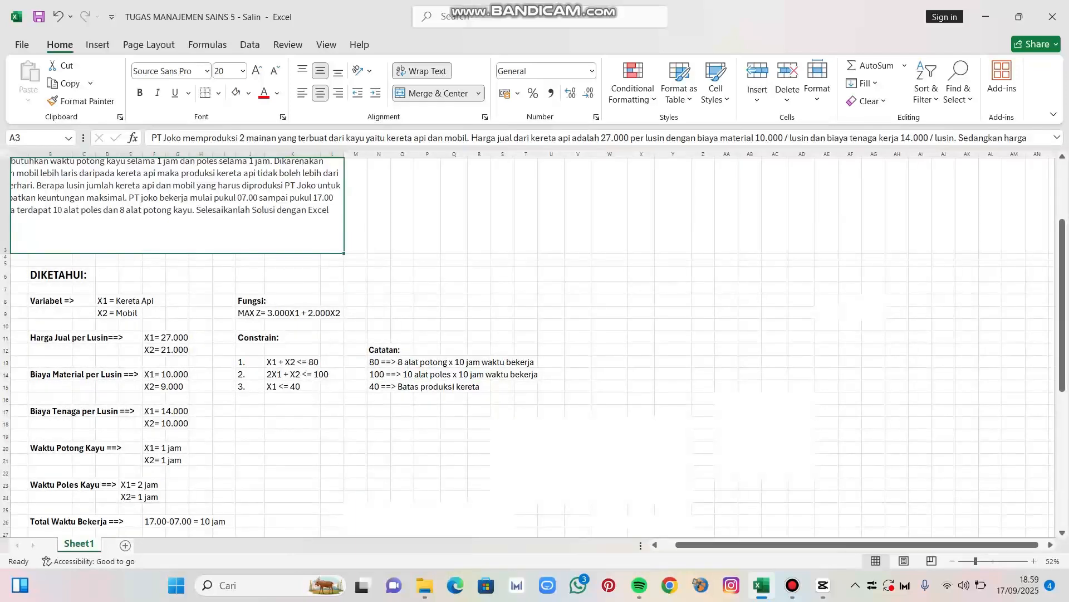
scroll(533, 344, left, 2)
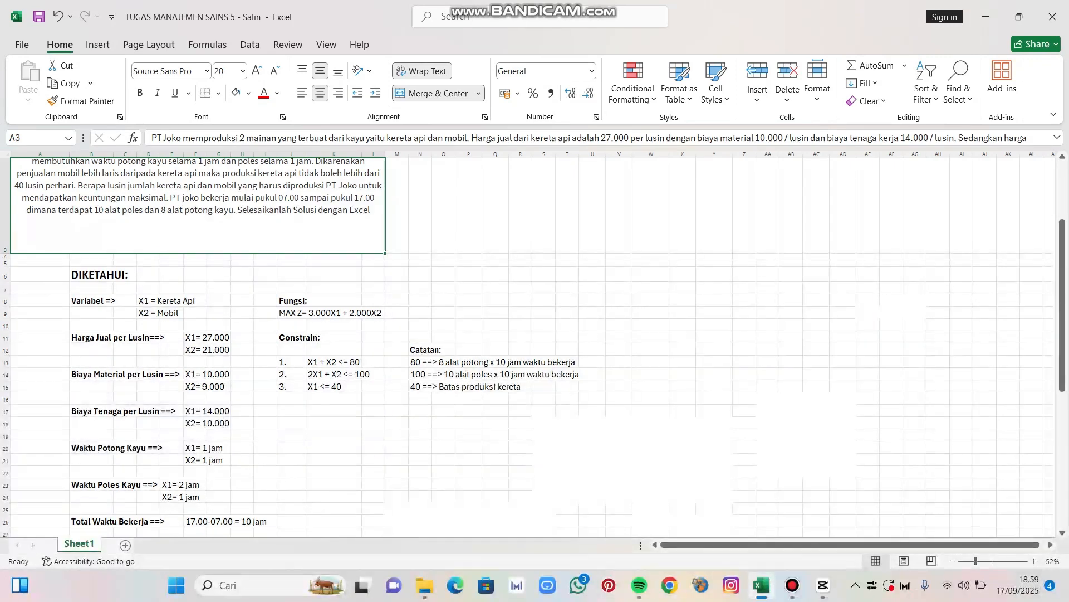
scroll(527, 346, down, 2)
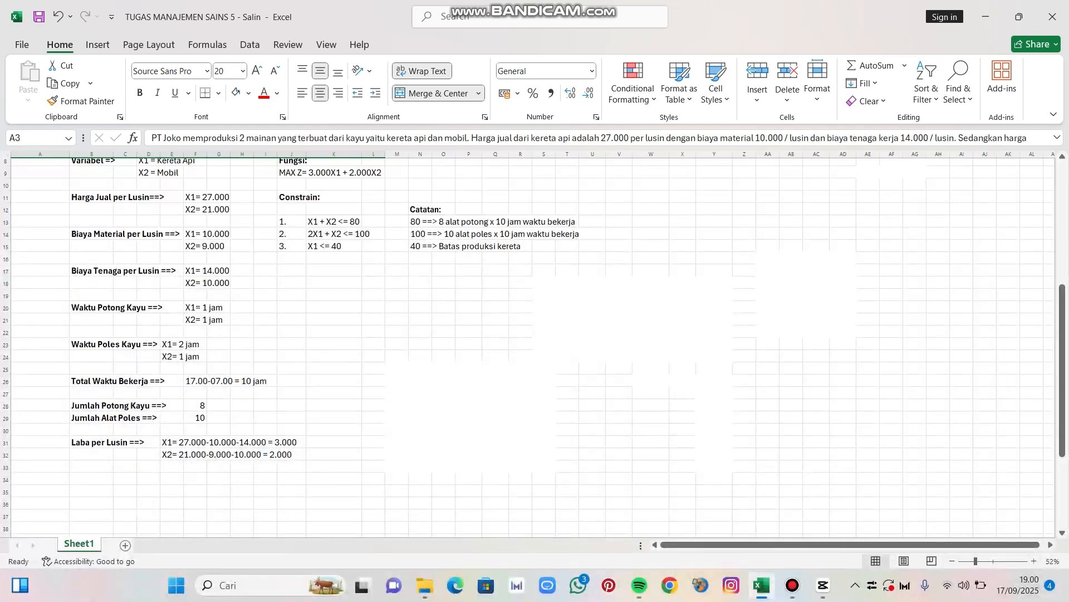
scroll(532, 346, up, 1)
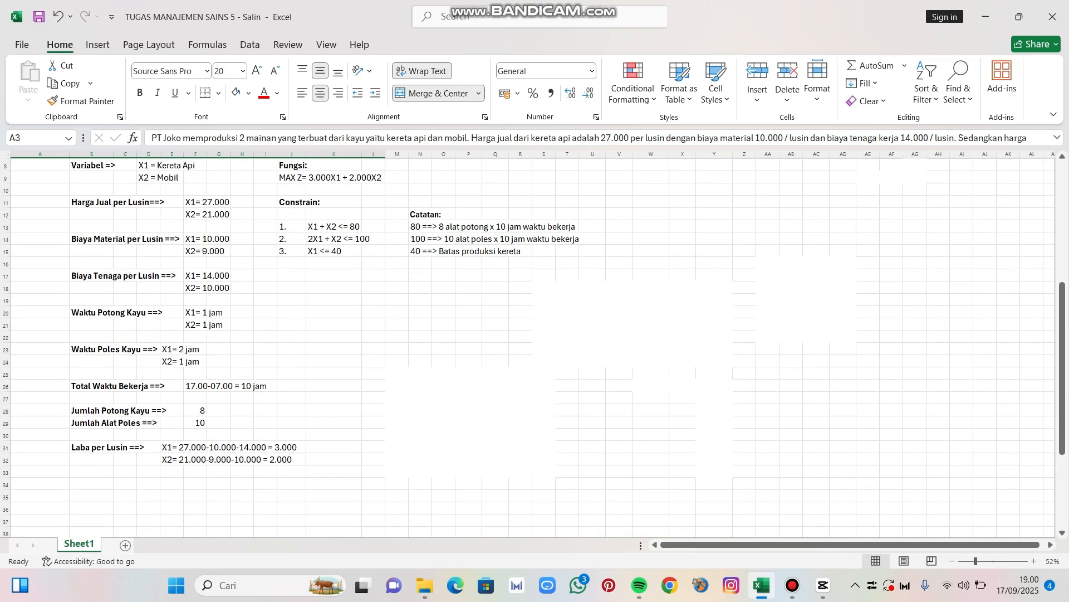
scroll(557, 345, right, 2)
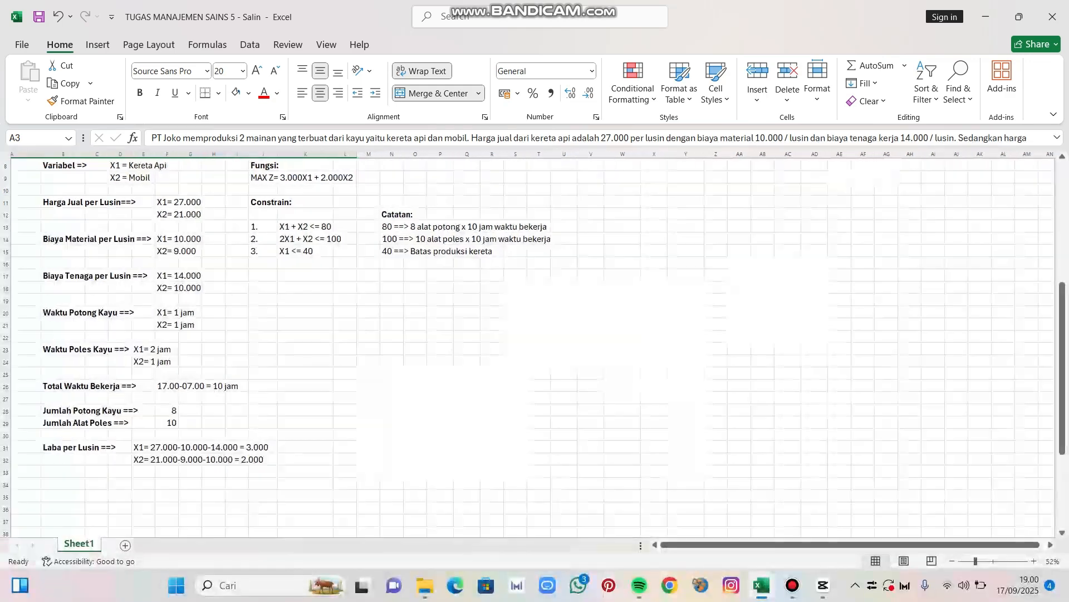
scroll(532, 345, right, 1)
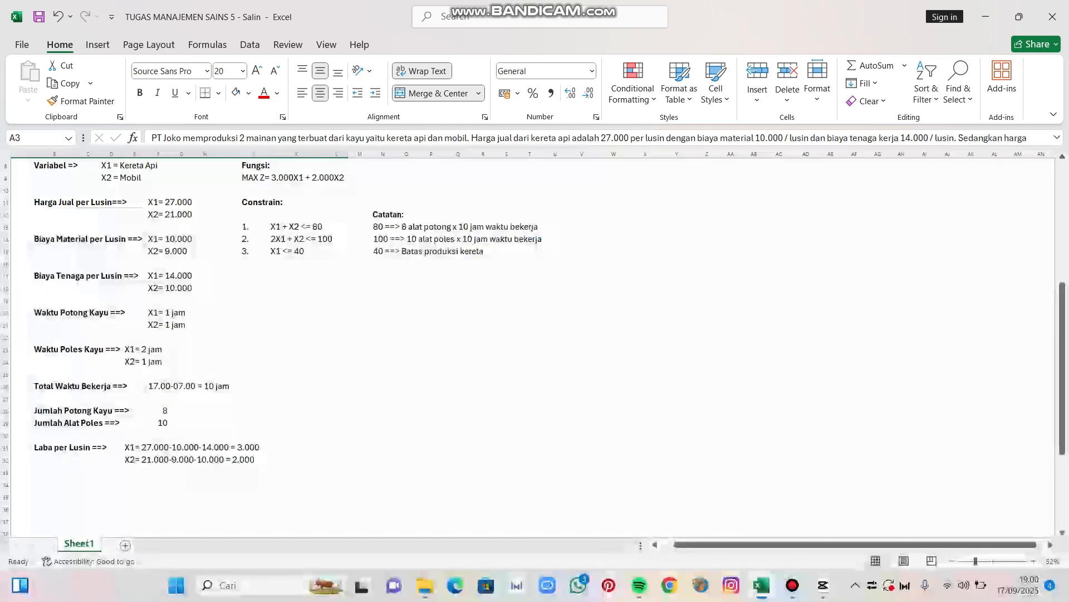
drag(159, 496, 158, 486)
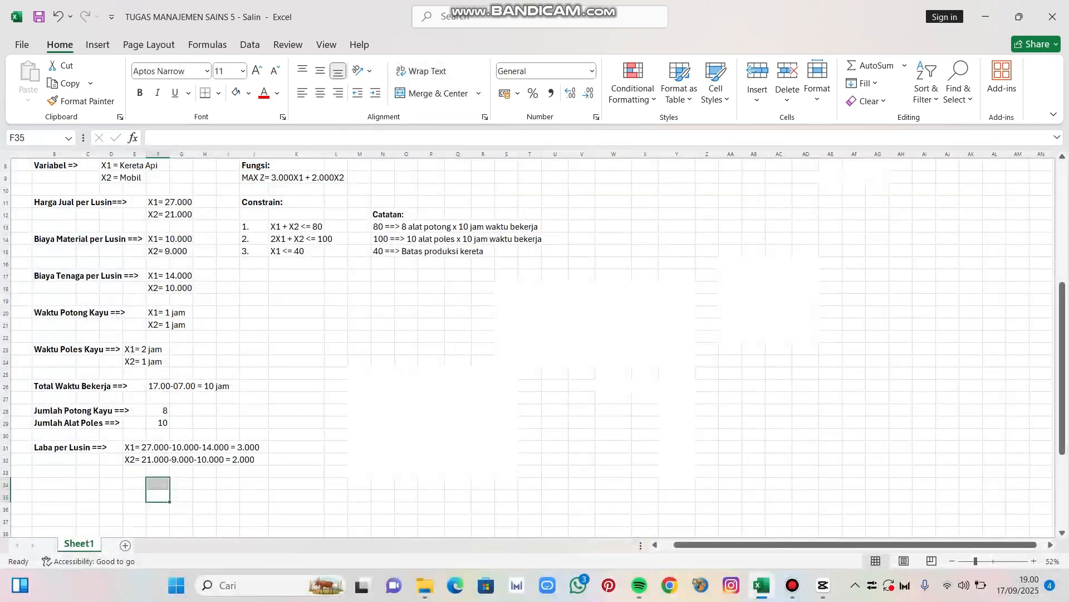
right_click(132, 460)
key(Escape)
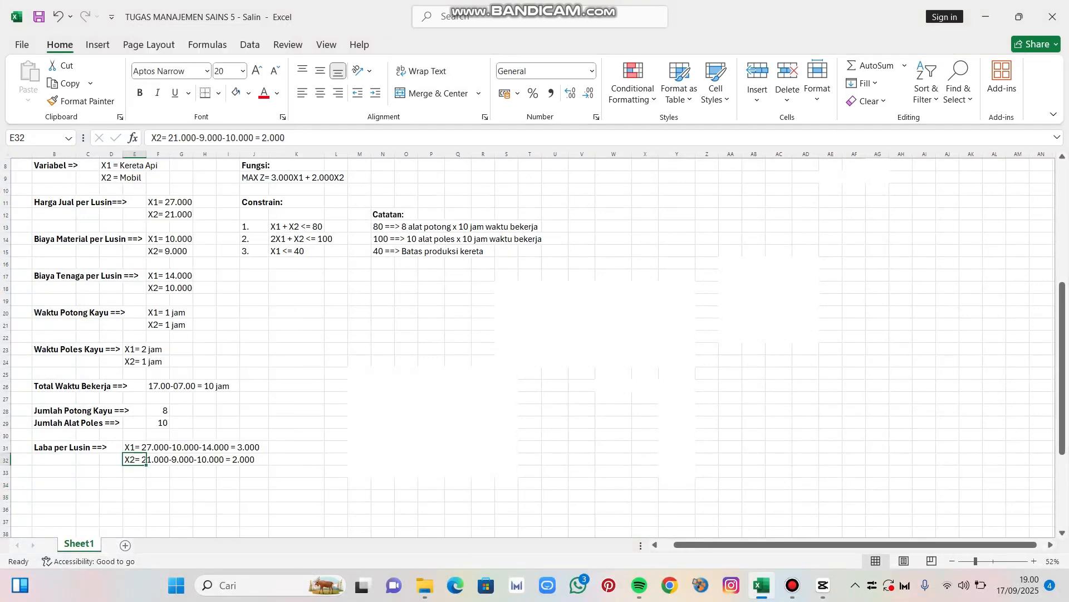
click(204, 531)
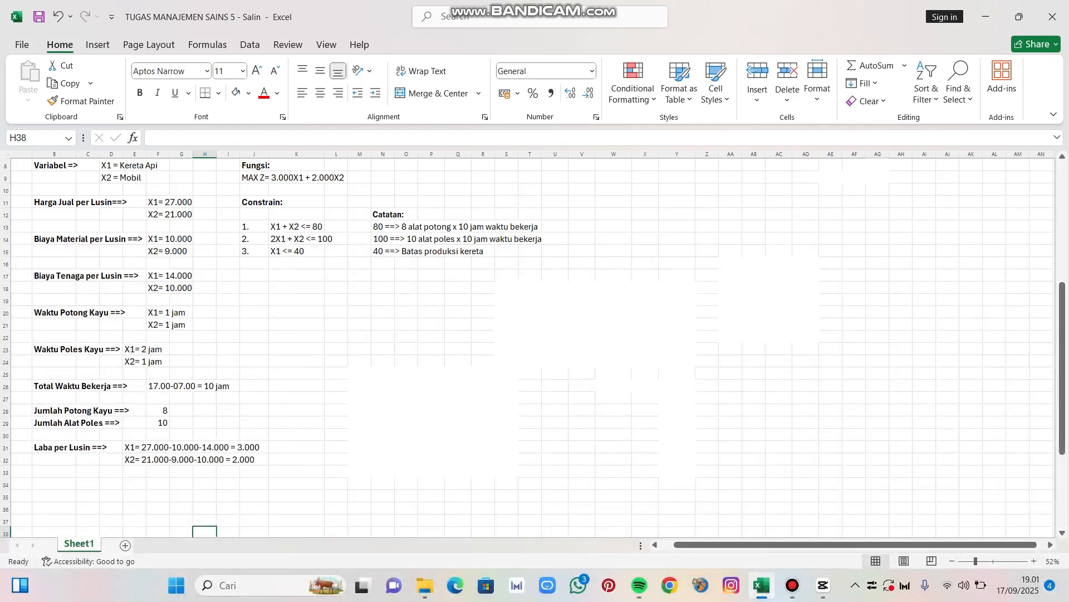
Step: Examine the objective function, the three constraints and the notes listed beside the known data
scroll(532, 346, up, 3)
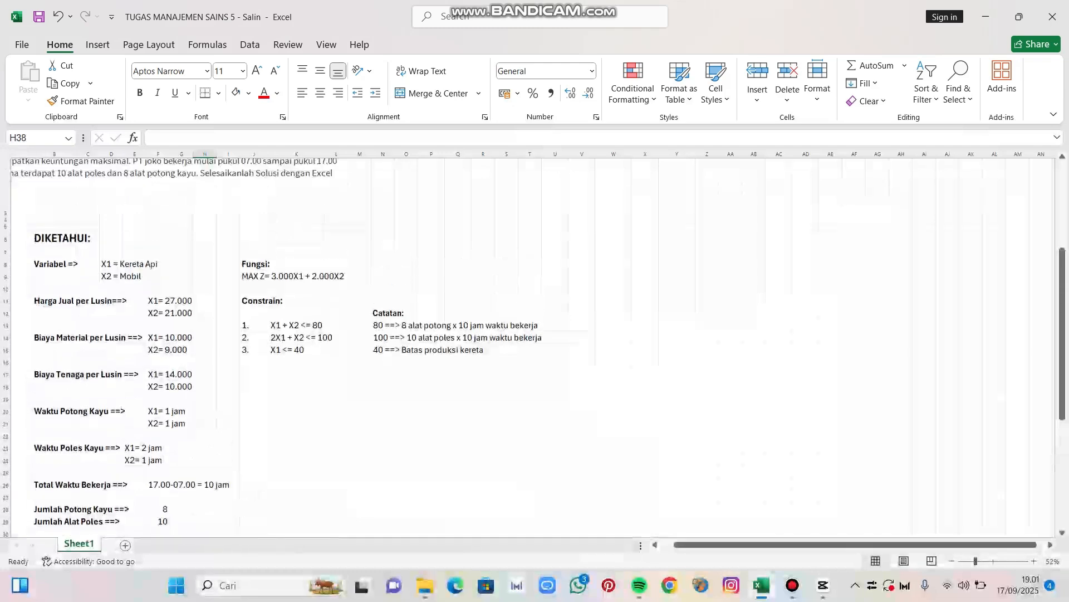
scroll(532, 346, up, 1)
scroll(532, 343, right, 3)
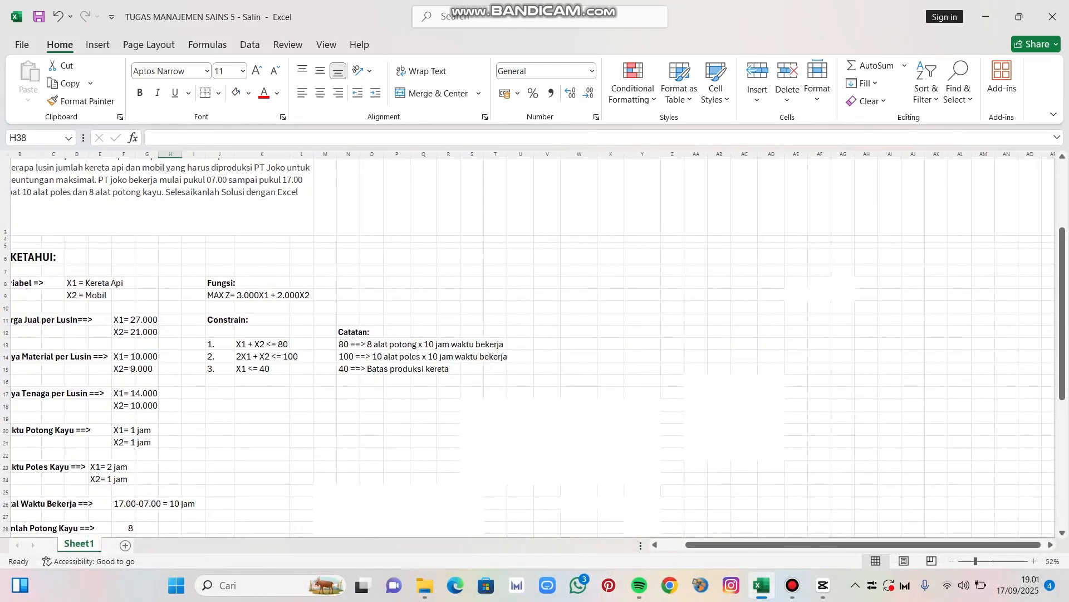
scroll(532, 346, down, 1)
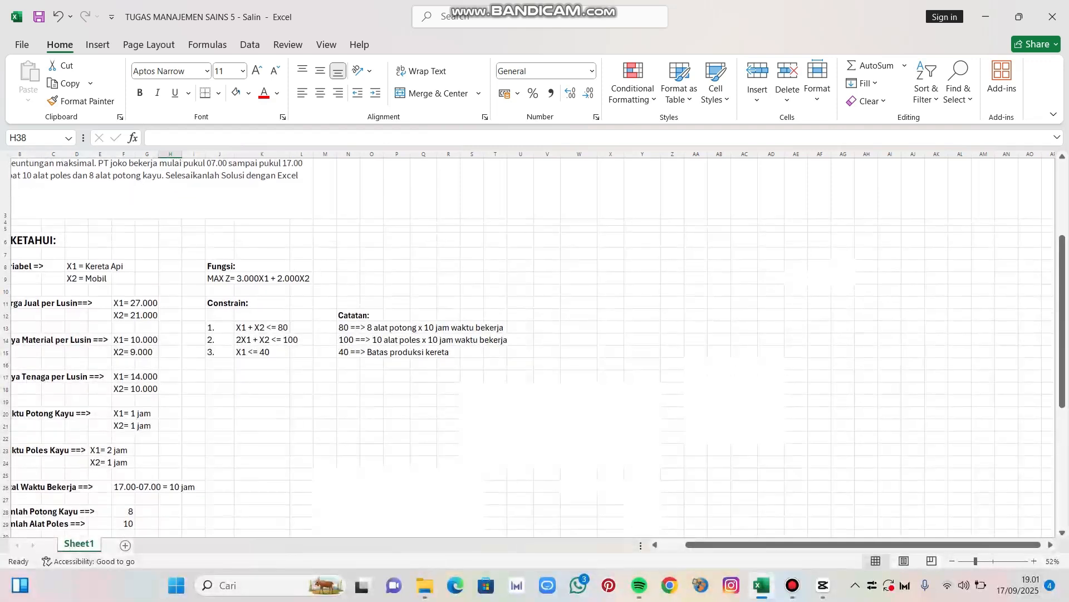
scroll(532, 346, left, 1)
scroll(532, 346, left, 1)
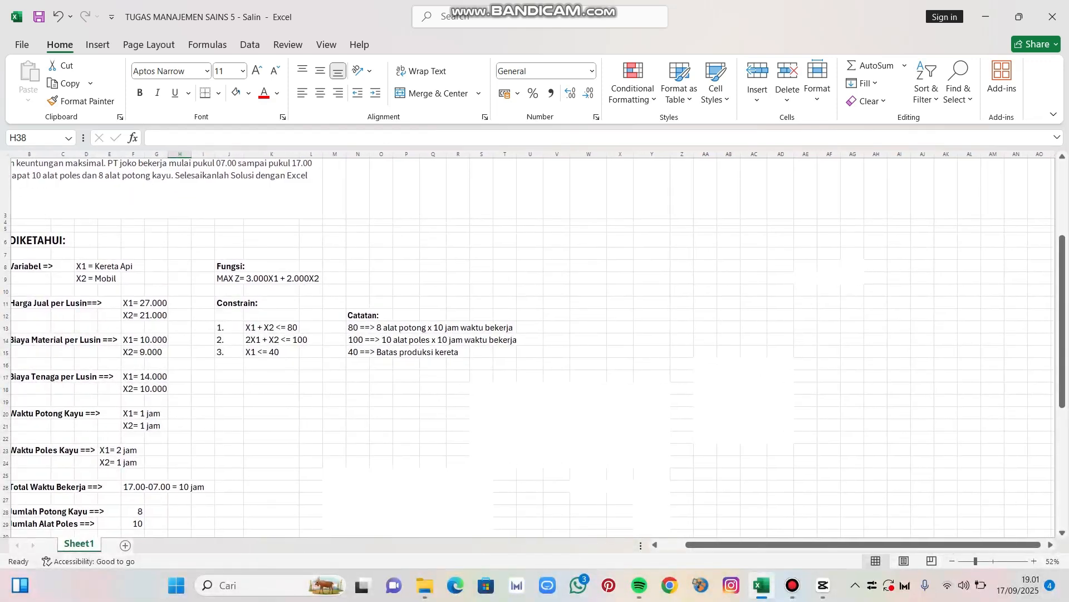
scroll(532, 346, right, 1)
scroll(532, 346, right, 3)
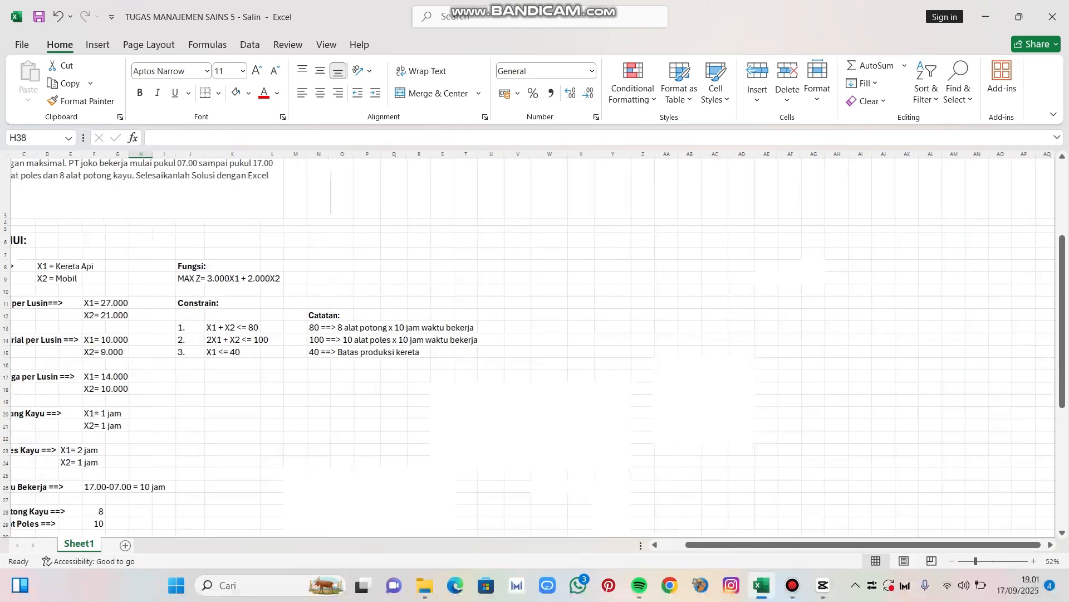
scroll(532, 347, down, 3)
scroll(532, 346, left, 4)
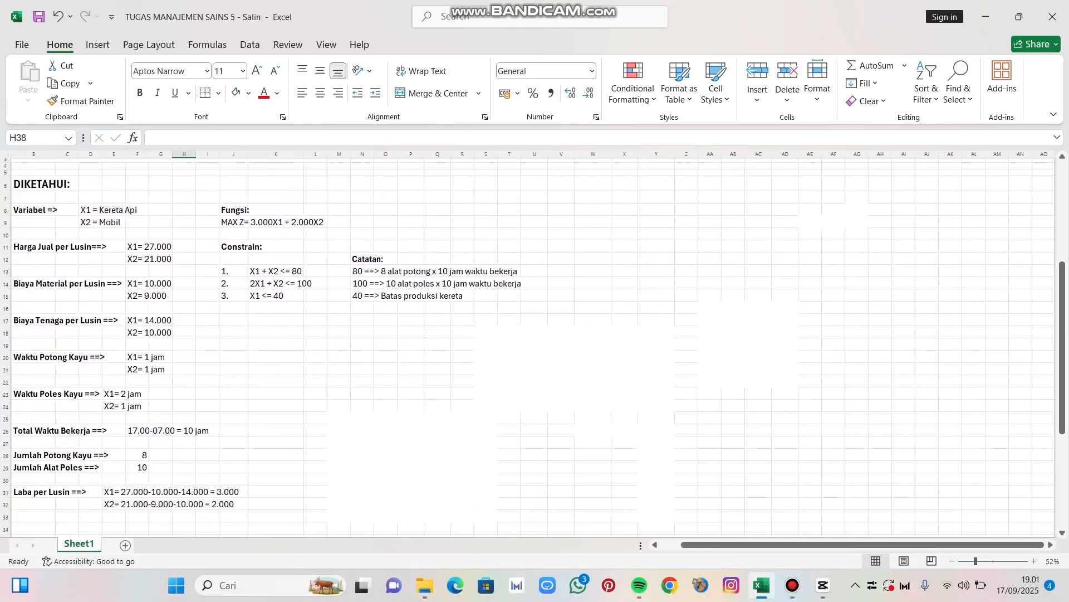
Step: Compare the end of the problem text with the working-time data, constraints and production limit notes
scroll(532, 346, right, 2)
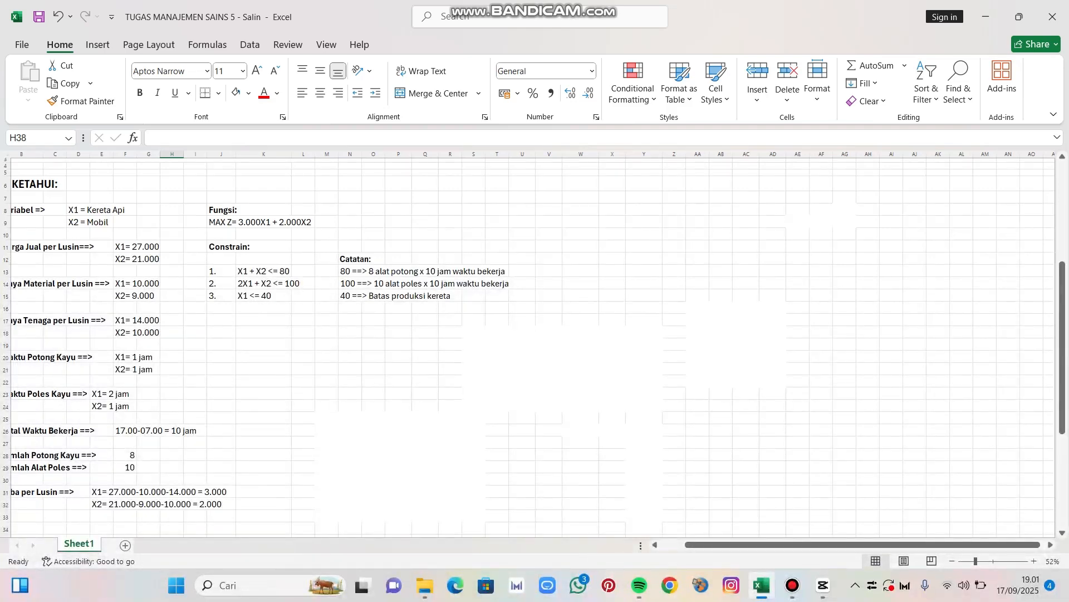
scroll(532, 346, up, 4)
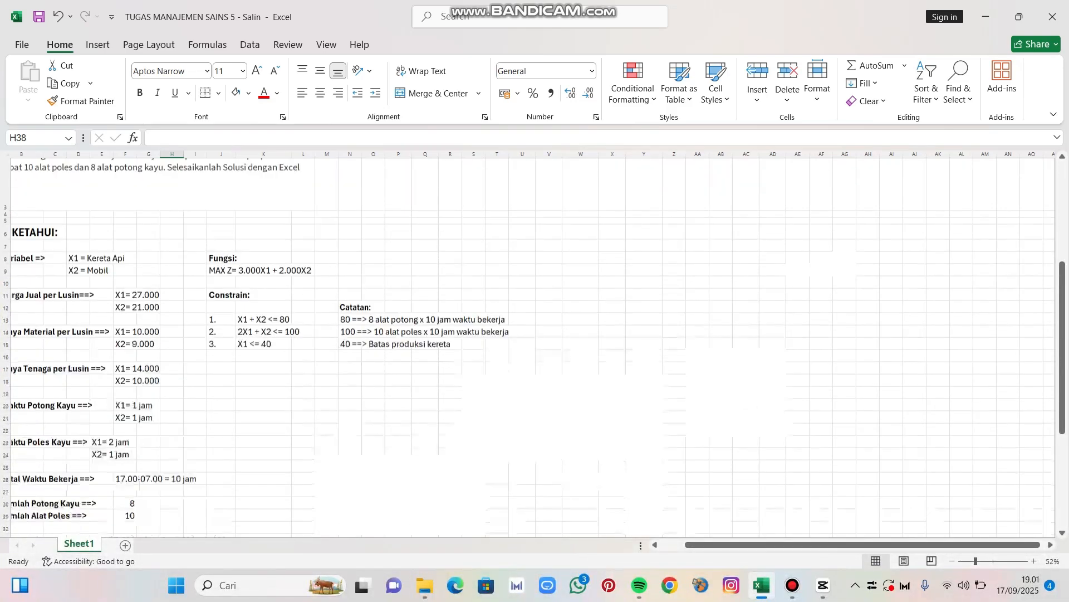
scroll(533, 347, left, 2)
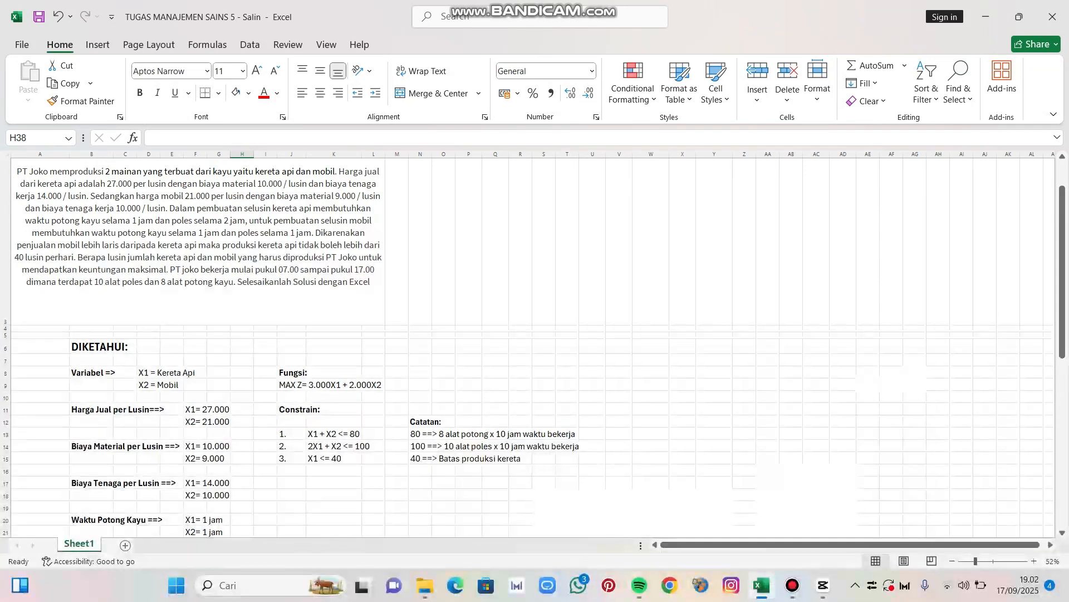
scroll(533, 347, down, 3)
scroll(533, 347, down, 1)
scroll(532, 346, right, 3)
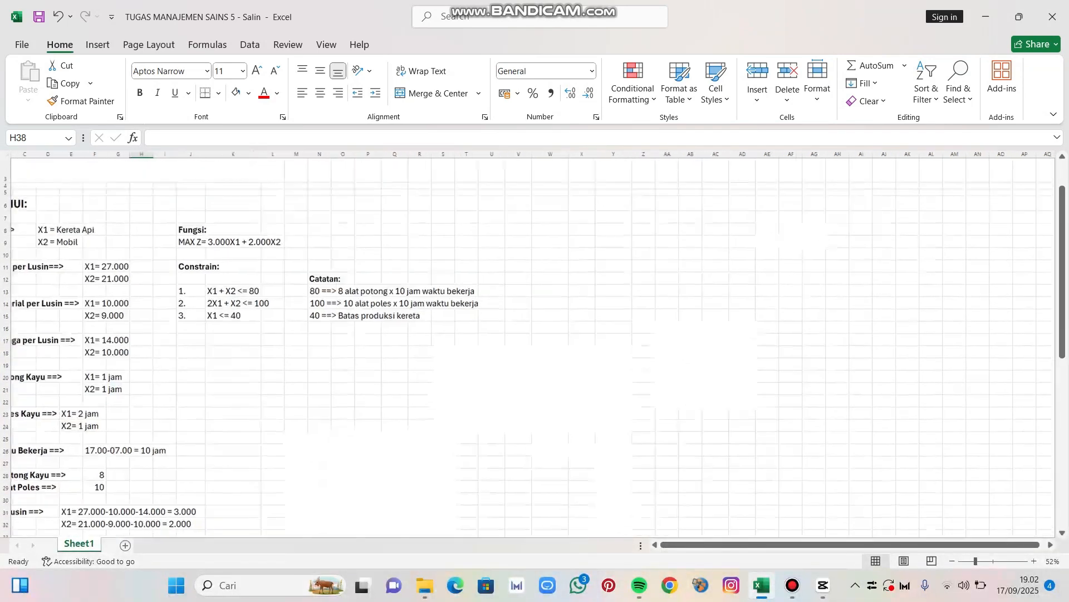
scroll(533, 346, left, 2)
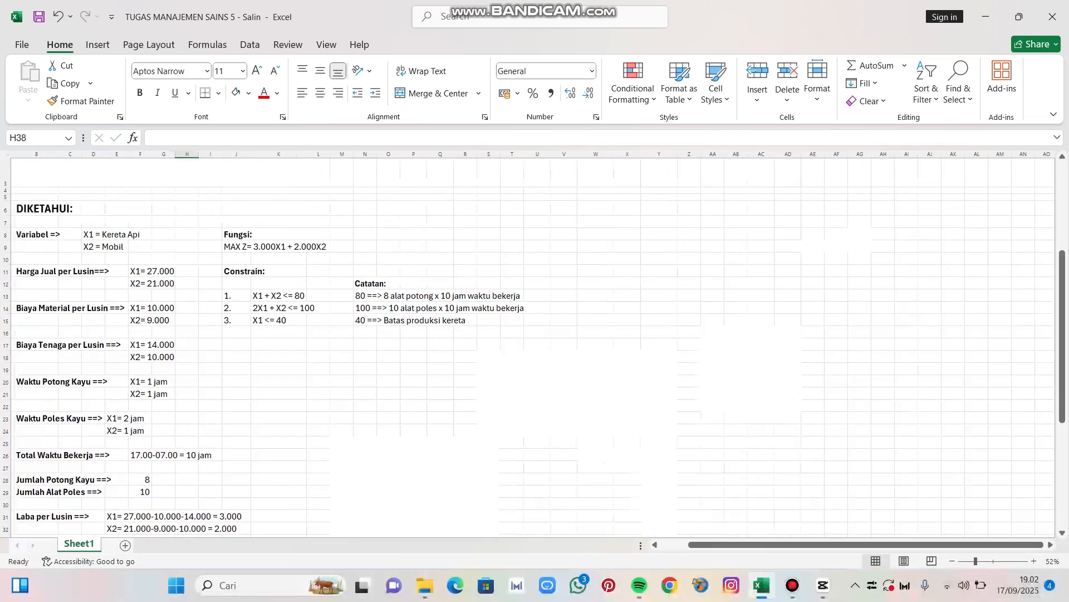
scroll(532, 347, right, 1)
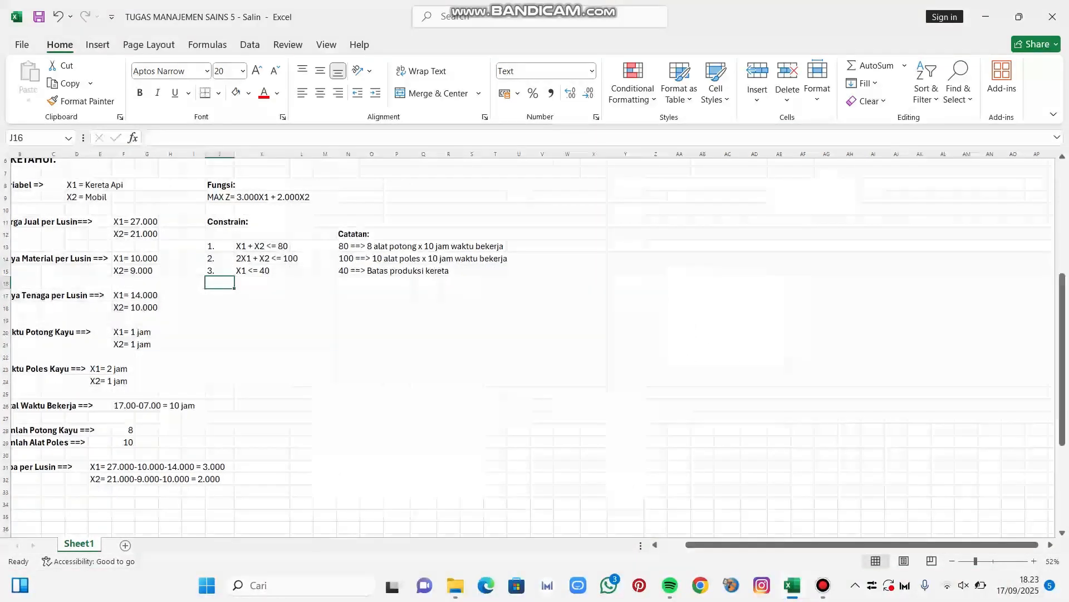
Step: Set the font size of the empty range T18:Z33 to 20 and select its first cell, T18
click(472, 306)
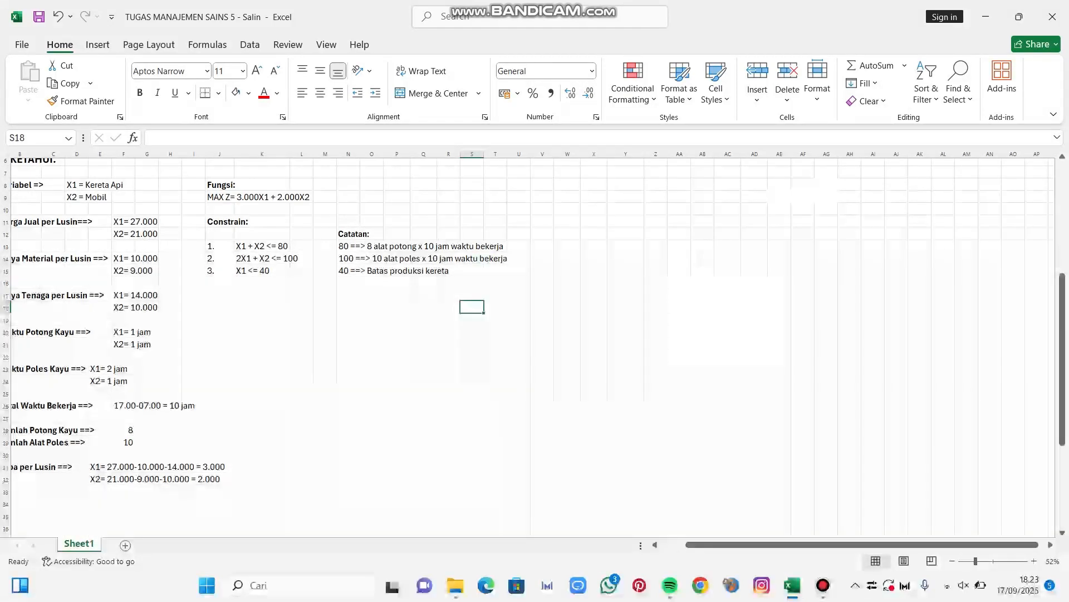
click(495, 307)
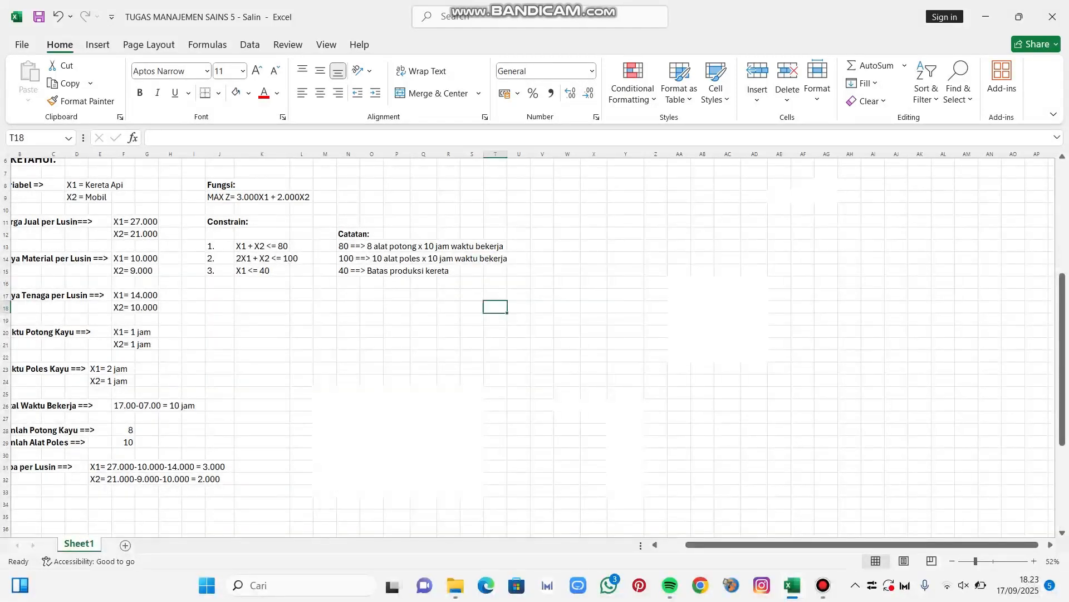
drag(495, 306, 656, 495)
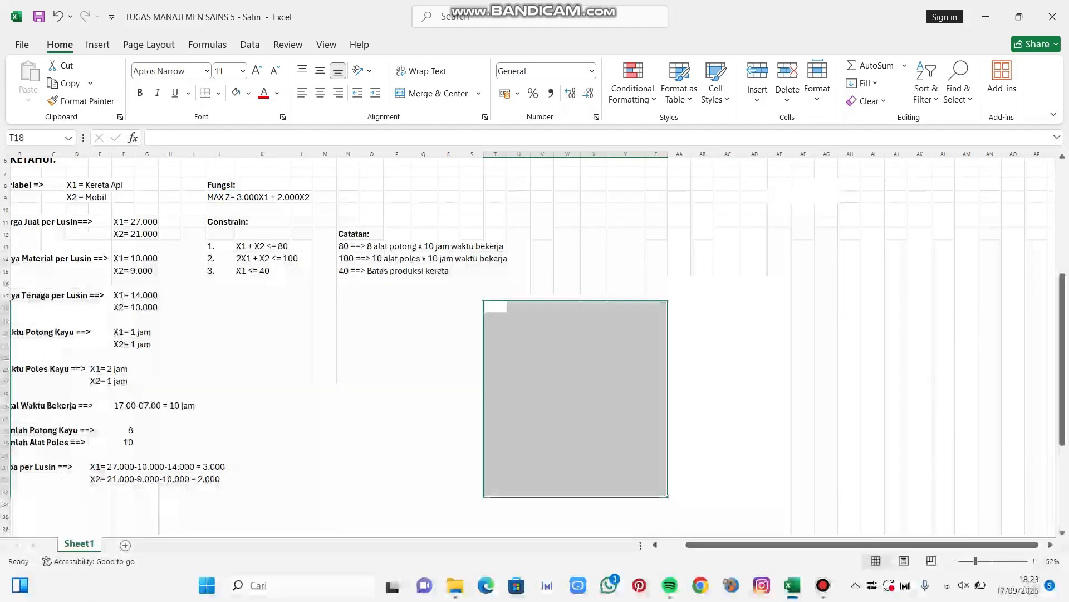
click(225, 71)
text(20)
key(Return)
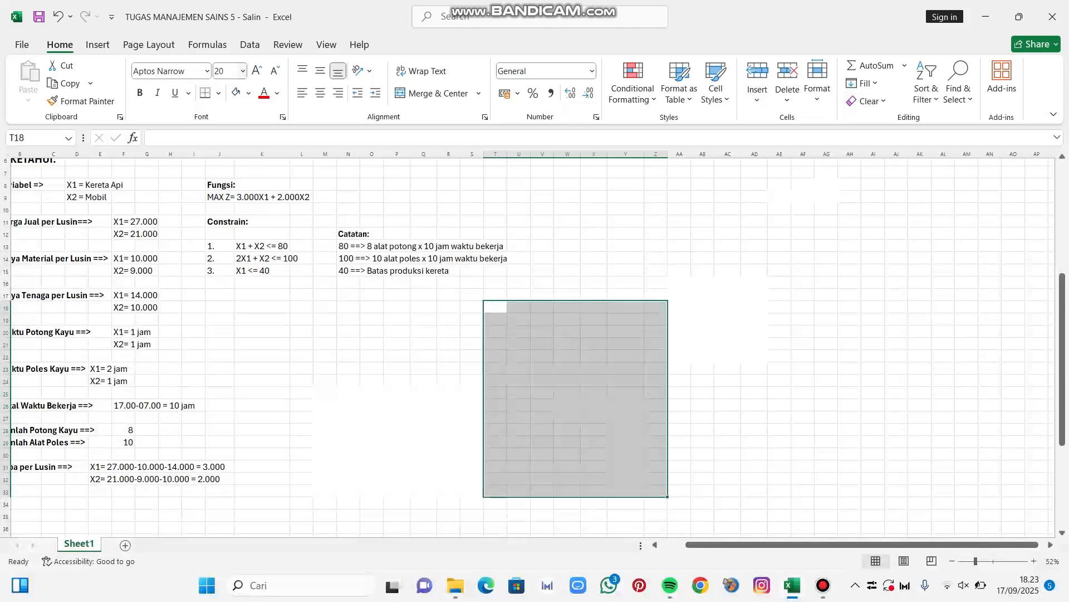
click(519, 271)
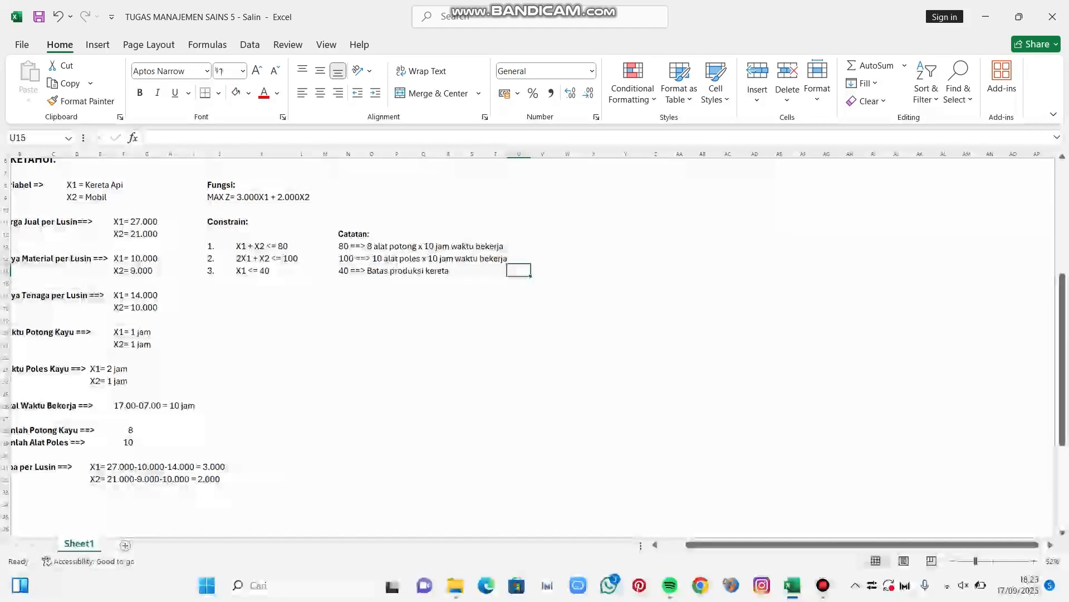
click(495, 307)
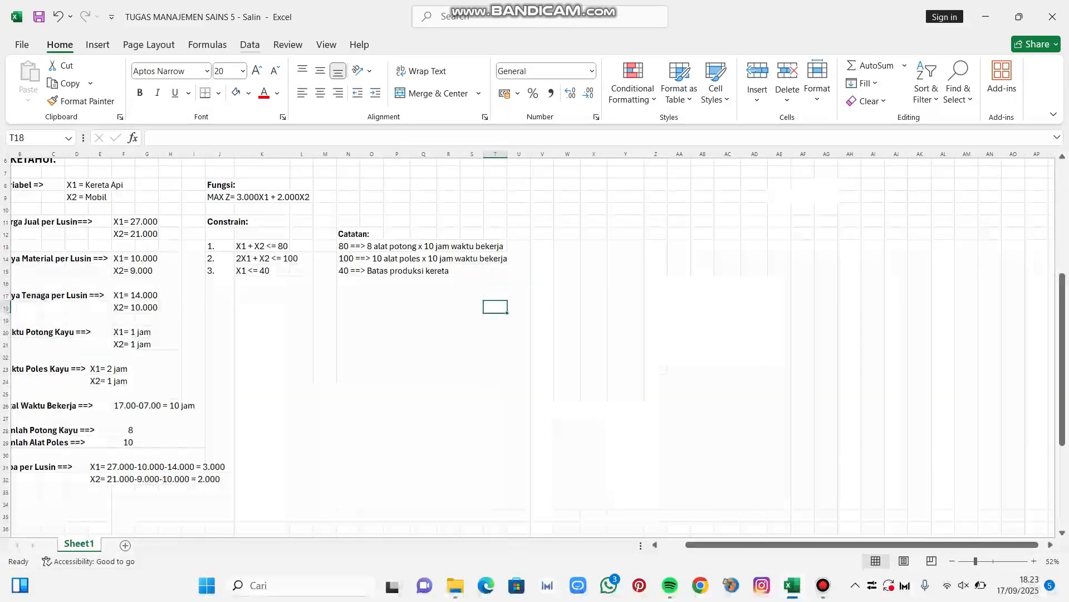
Step: Check in the program options that the Solver Add-in is among the active Excel add-ins, leaving the add-in selection as it is
click(249, 45)
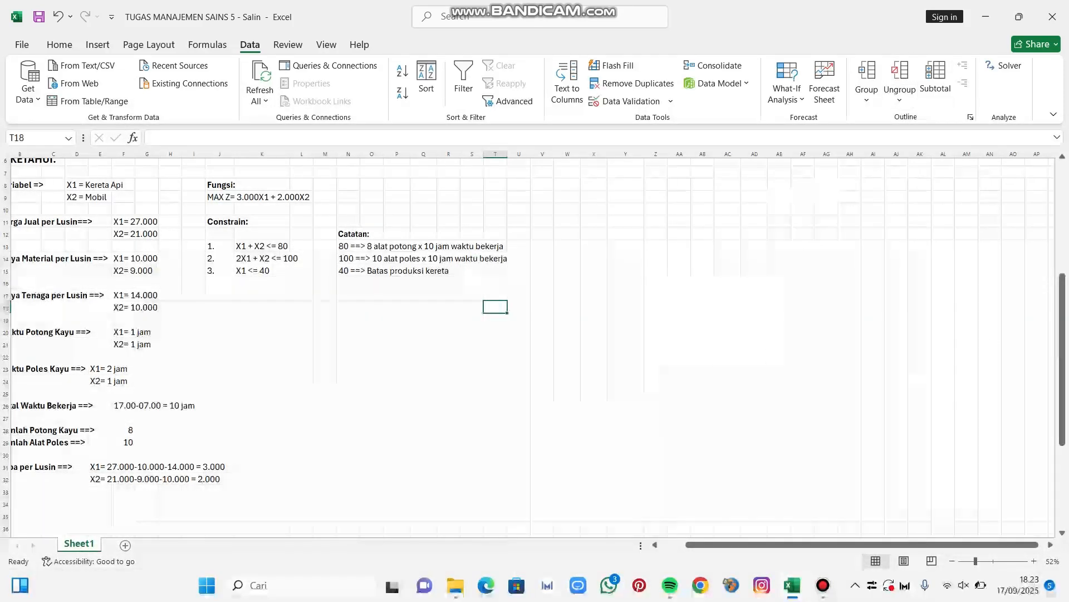
click(22, 44)
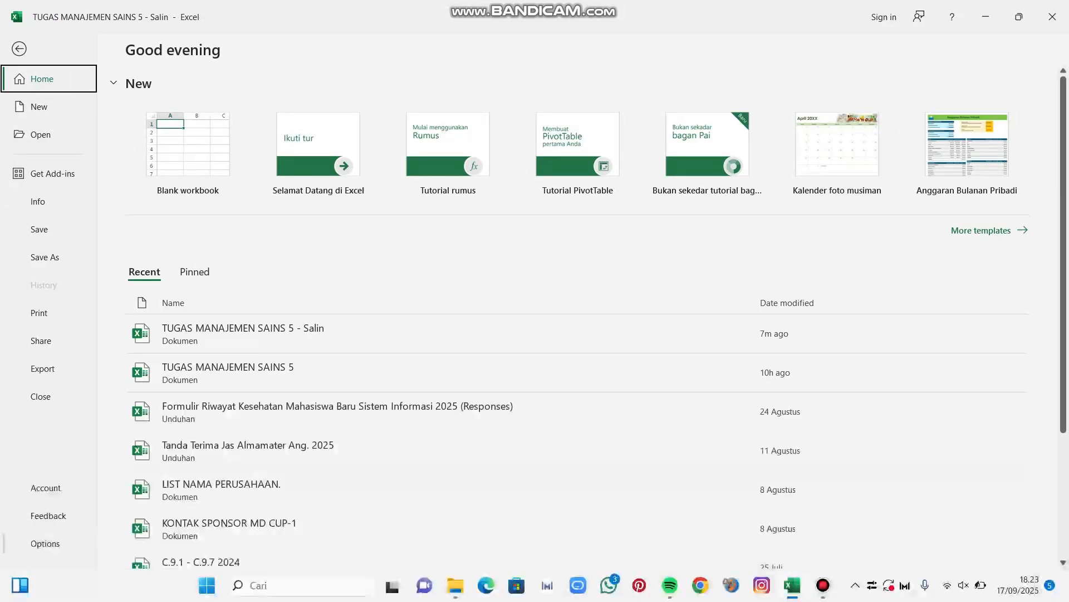
click(45, 543)
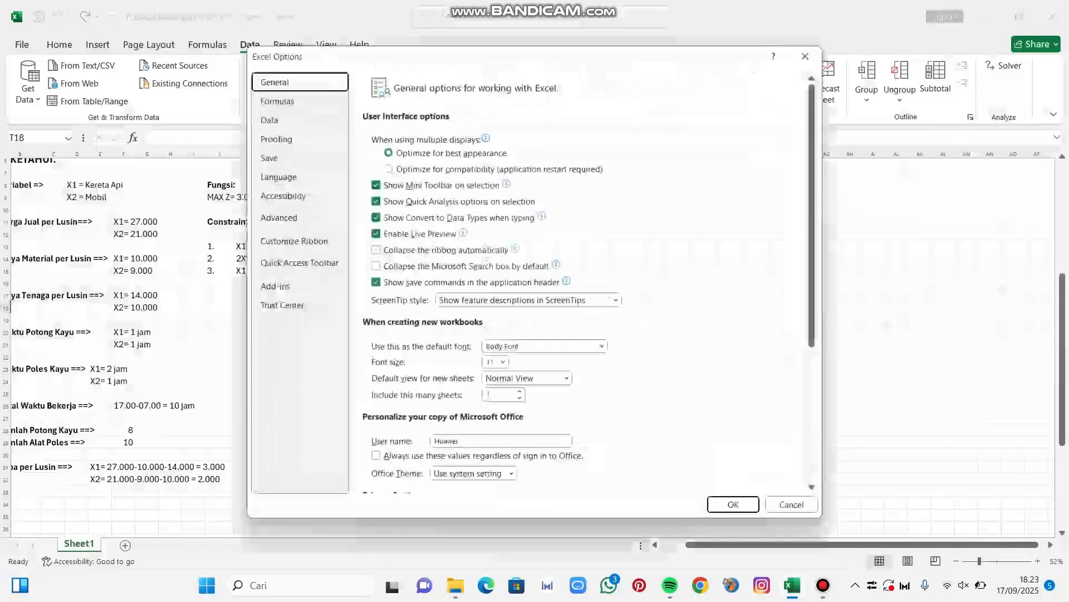
click(275, 286)
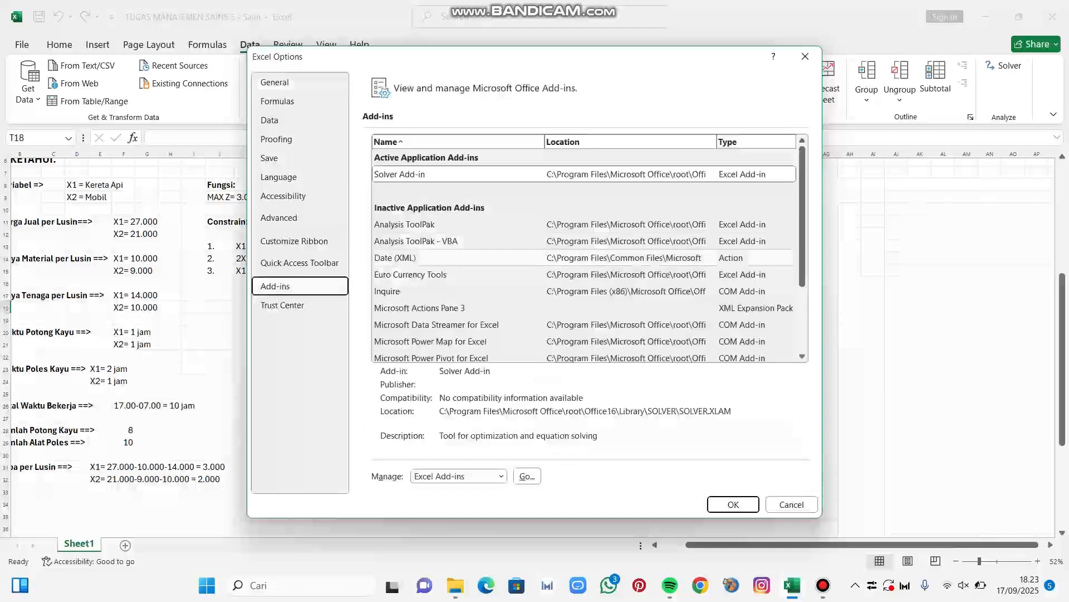
scroll(585, 251, down, 3)
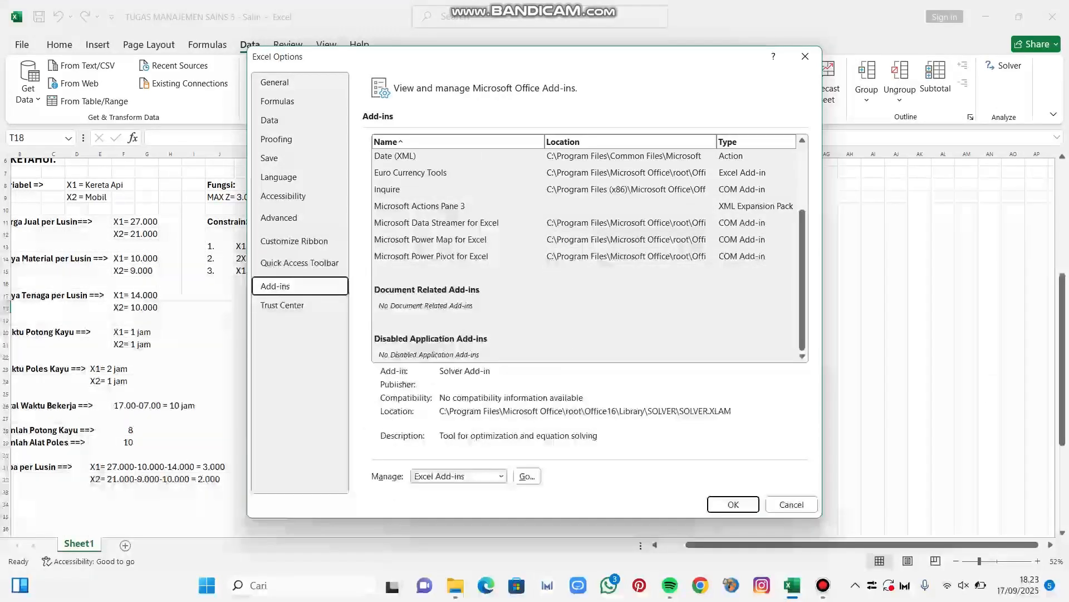
scroll(584, 251, up, 3)
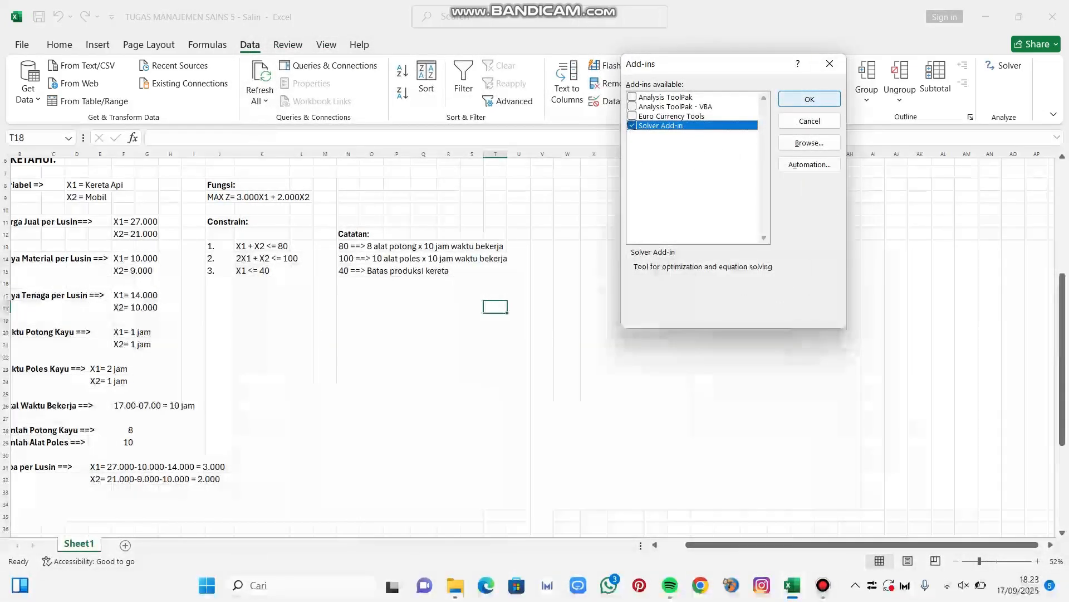
click(830, 63)
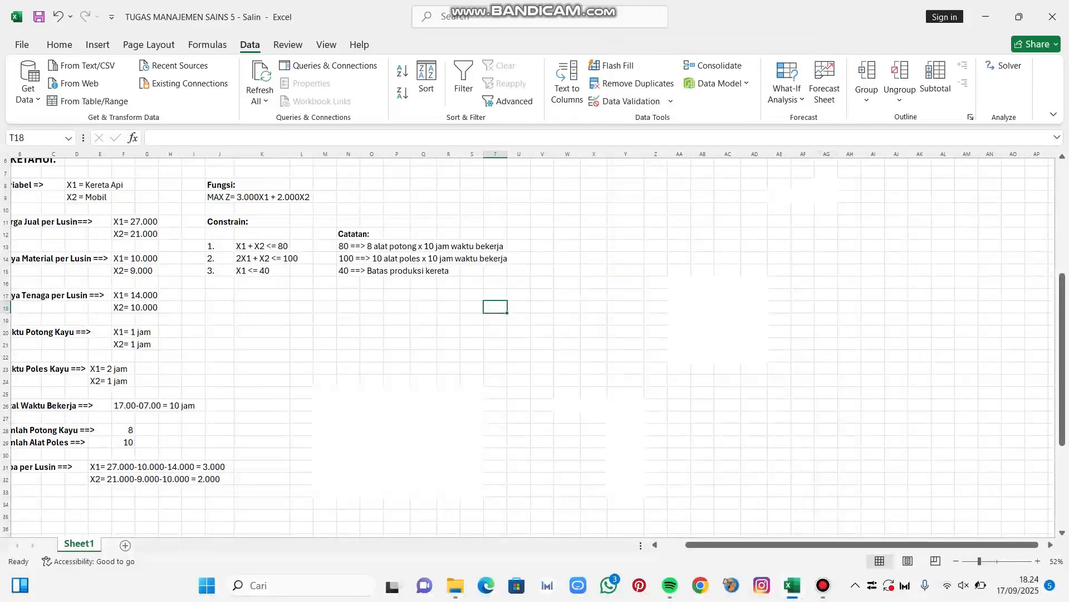
Step: Enter the variable headings X1 and X2 in cells U18 and V18, leaving T18 empty
text(X1)
key(Tab)
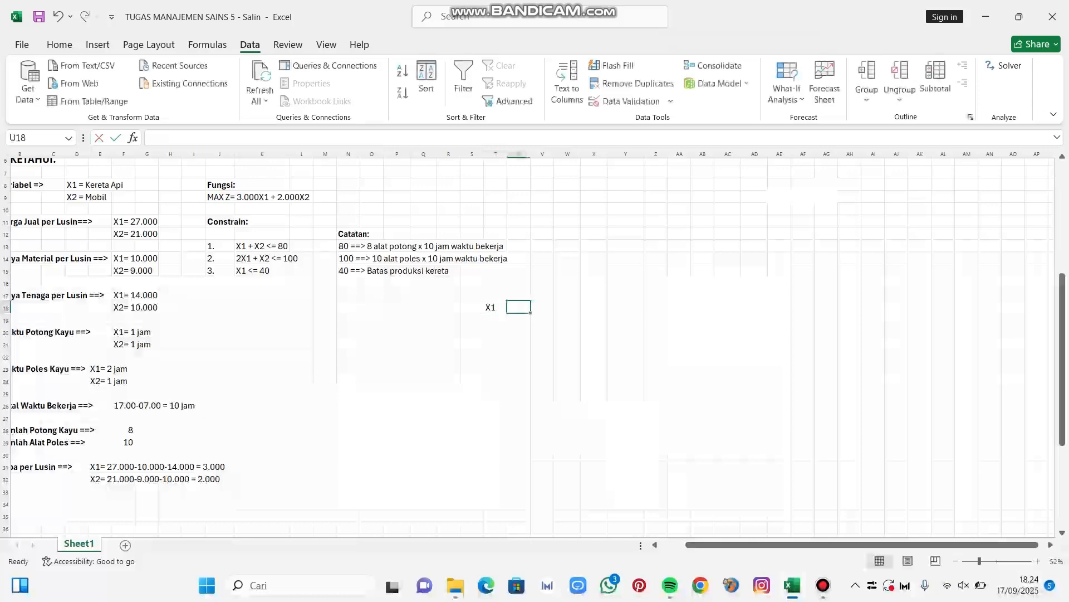
text(X2)
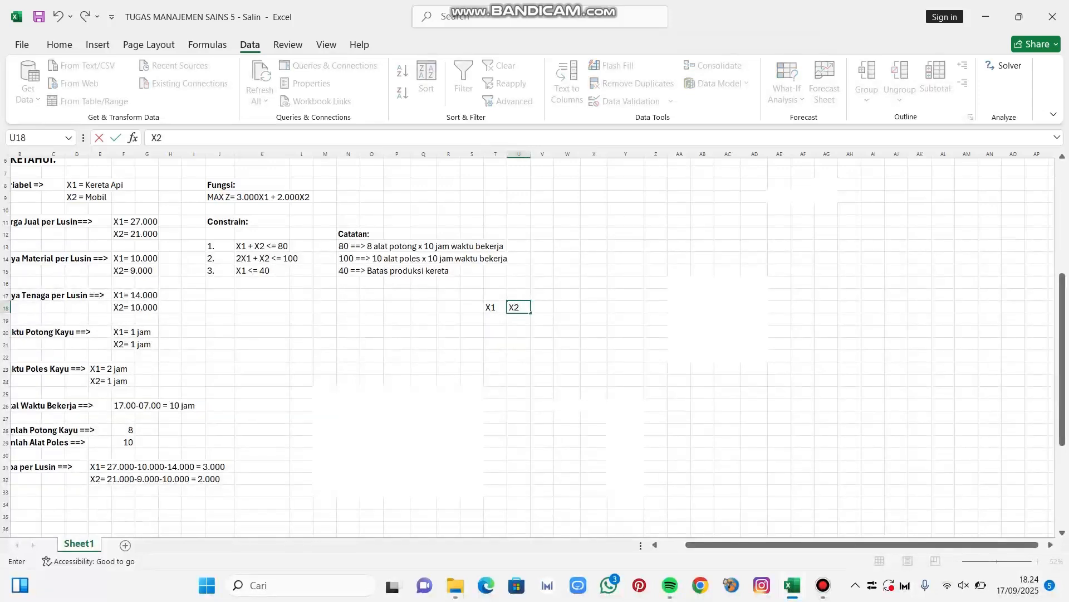
key(shift+Left)
key(ctrl+c)
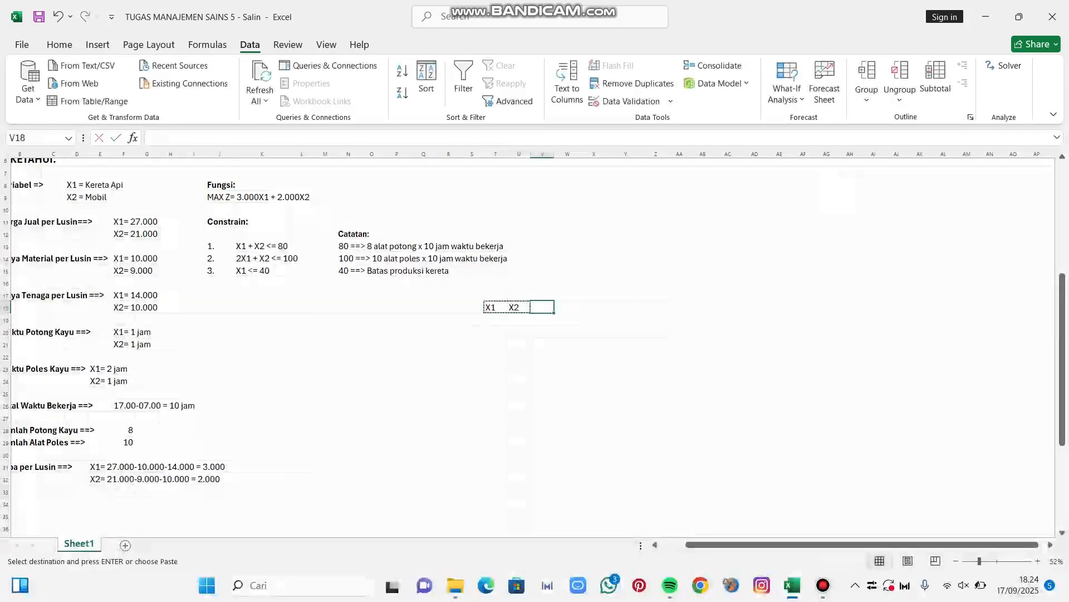
key(ctrl+v)
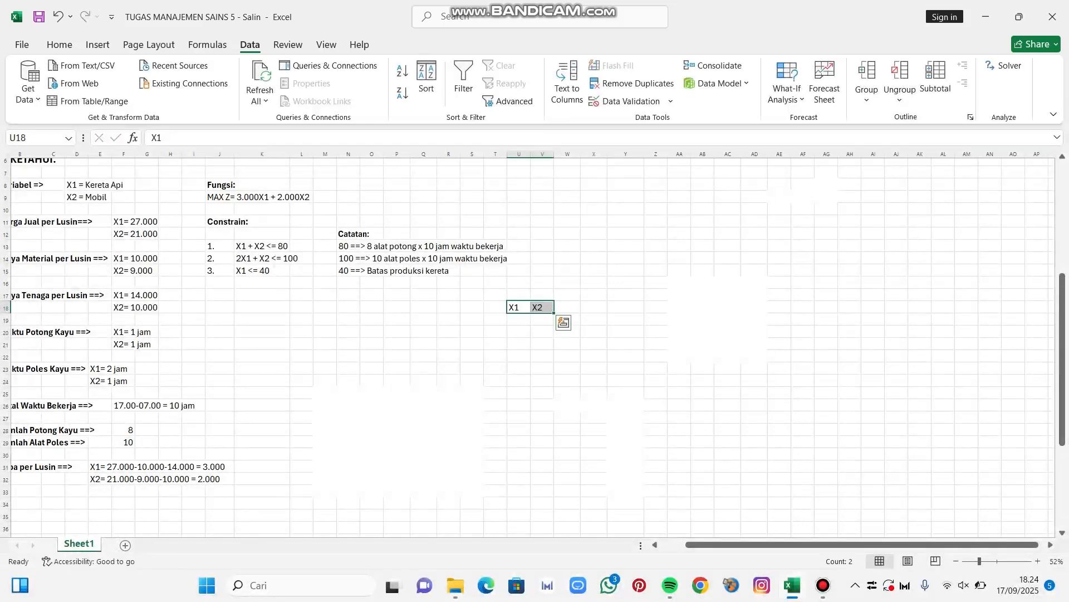
Step: Enter the row labels Solution in S19 and Obj.Coeff in S20
key(Left)
key(Down)
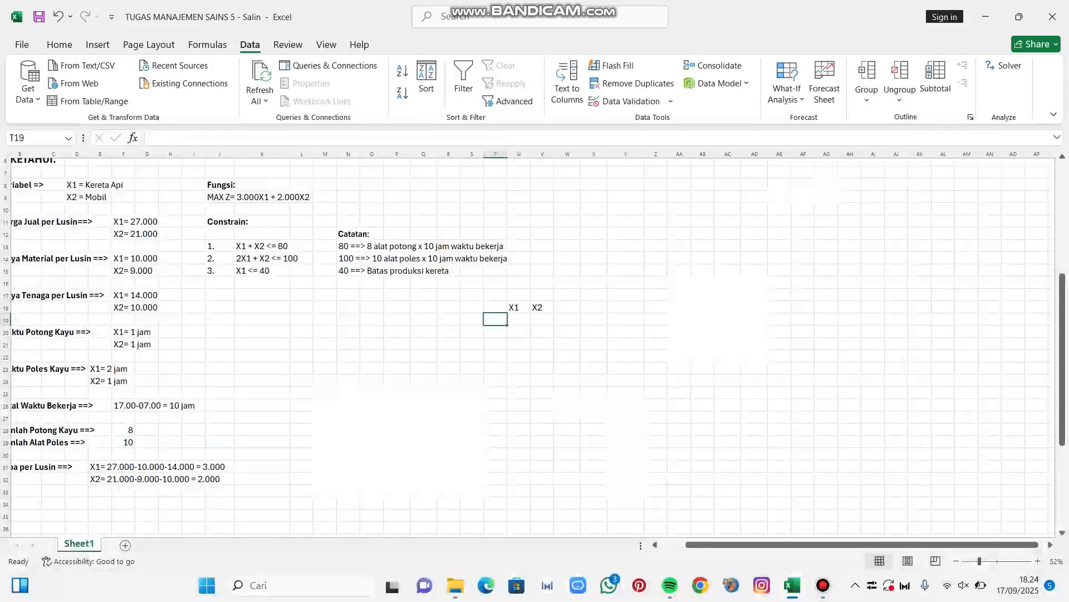
key(Left)
text(So)
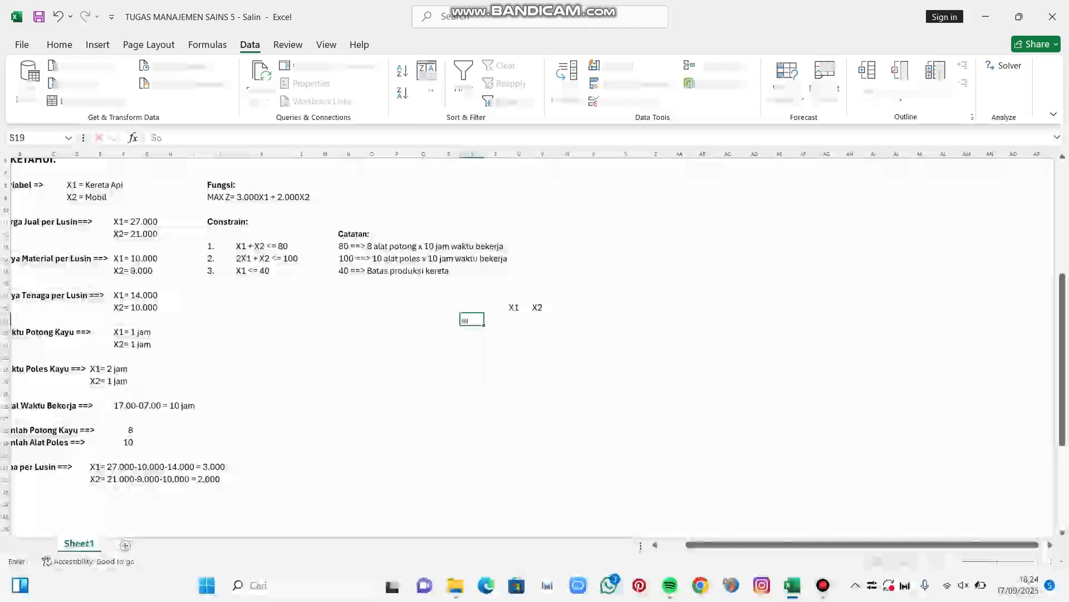
text(lution)
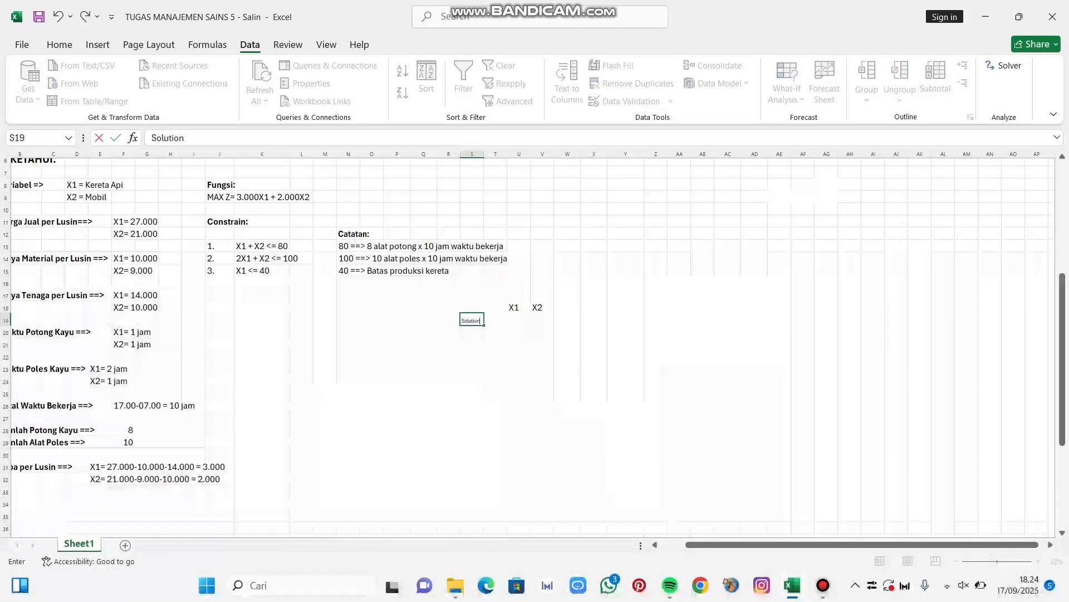
key(Return)
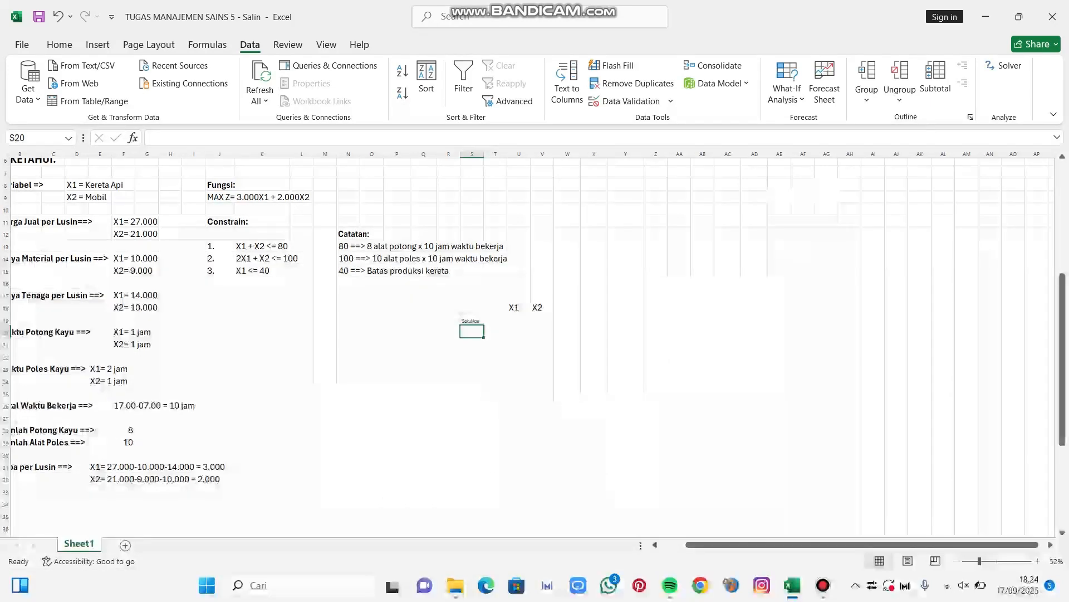
text(Obj)
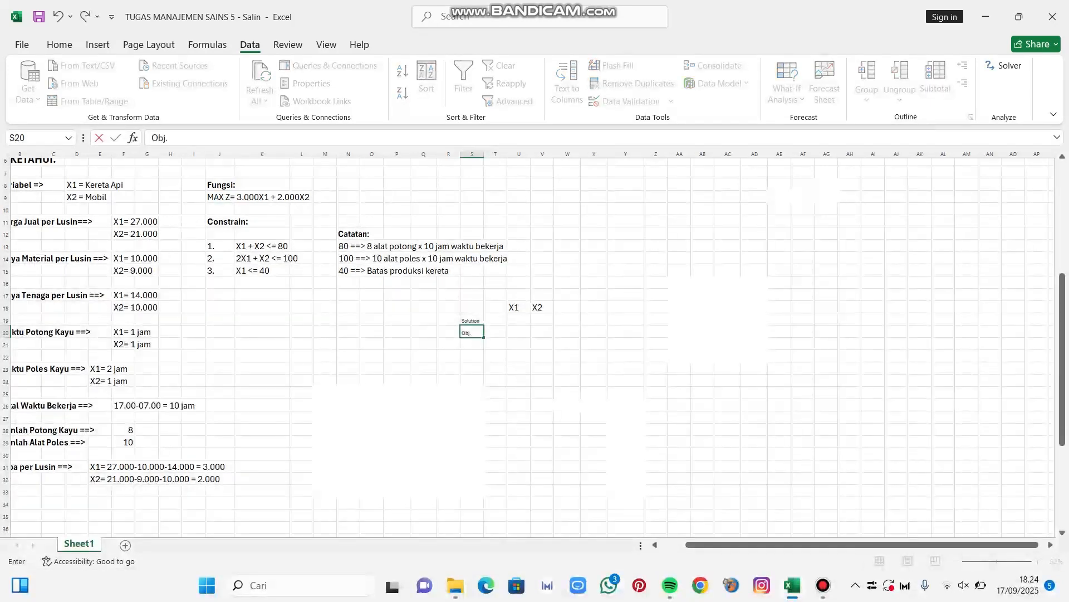
text(.Coeff)
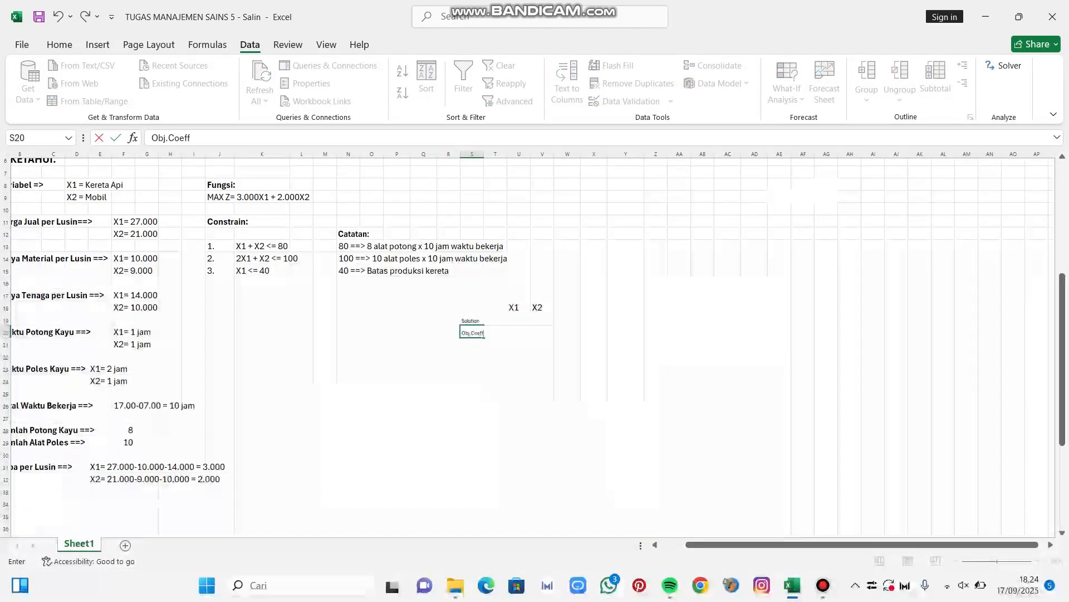
key(Return)
key(Return)
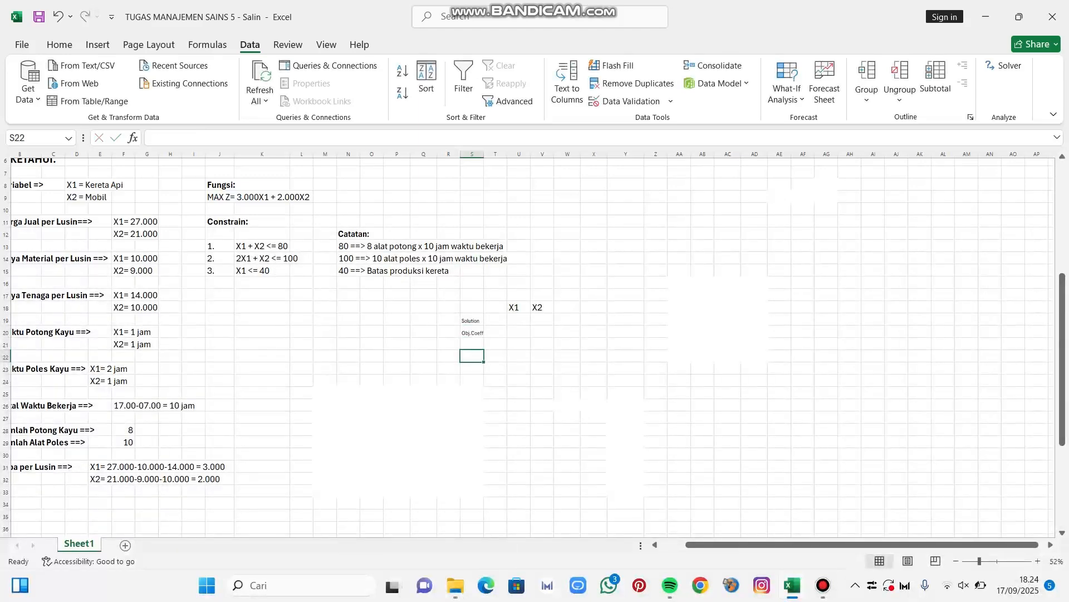
Step: Label cells S22 to S24 as C1, C2 and C3
text(C1)
key(Return)
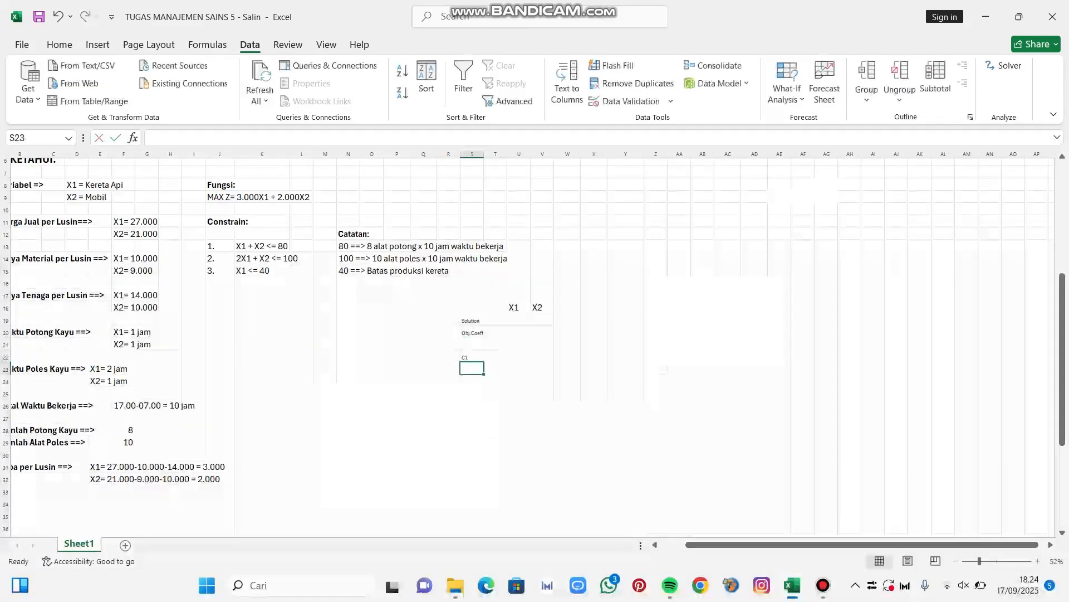
text(C2)
key(Return)
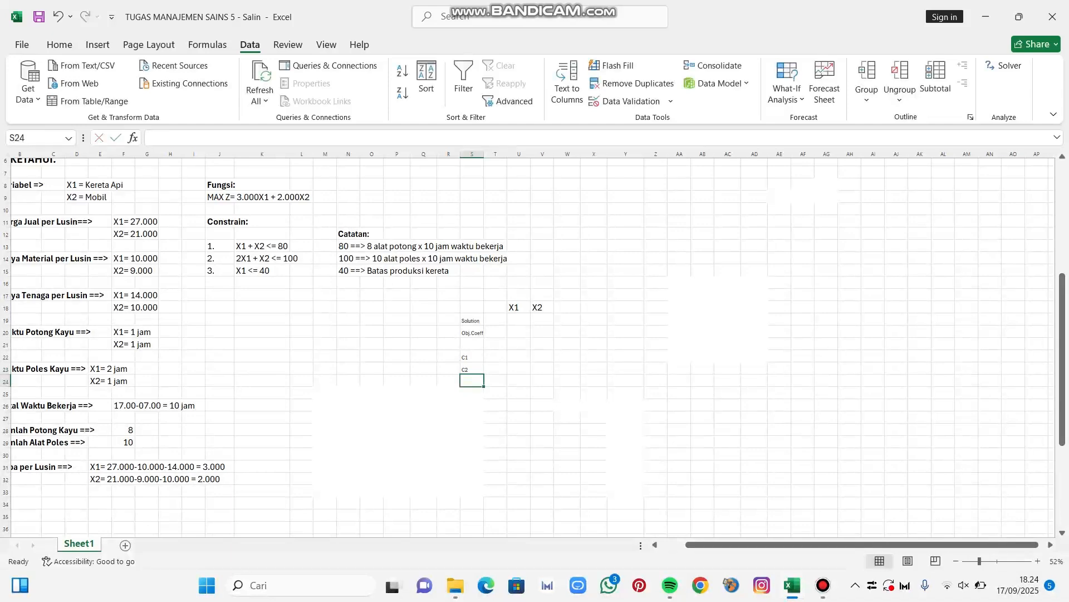
text(C3)
Step: Set the font size of the row labels in S19:S24 to 20
drag(472, 321, 472, 381)
click(60, 44)
click(225, 71)
text(20)
key(Return)
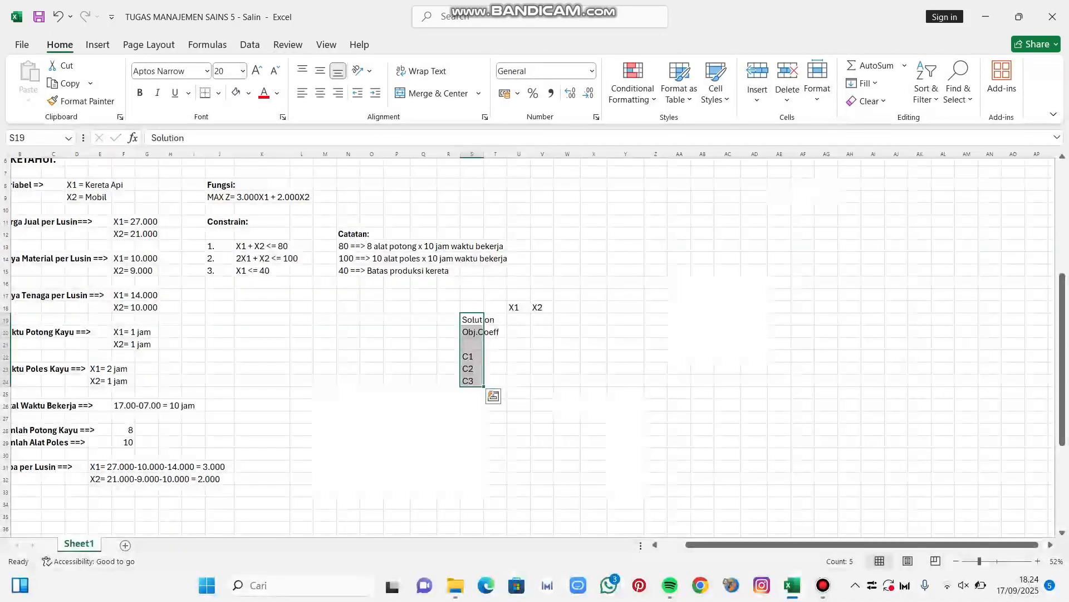
Step: Replace the label in S22 with Contrain 1 and fill the series down to Contrain 3 in S24
click(471, 356)
text(Contrain 1)
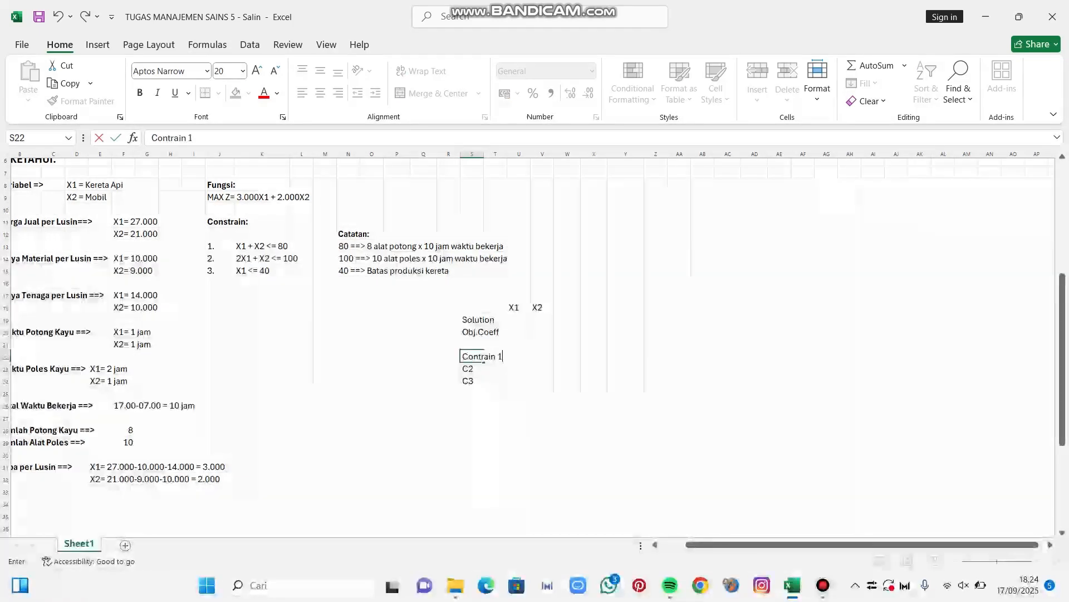
click(479, 359)
drag(483, 362, 483, 386)
Step: Add the heading Z in cell W18, beside X2
click(519, 319)
click(567, 306)
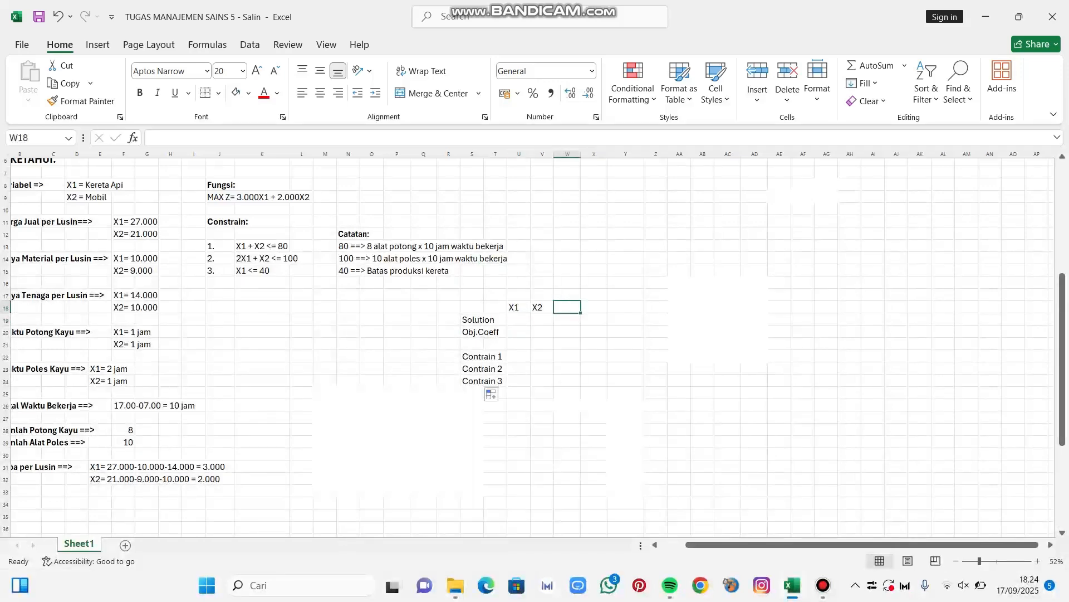
text(Z)
Step: Fill the Solution cells for X1 and X2, U19:V19, with yellow
click(518, 319)
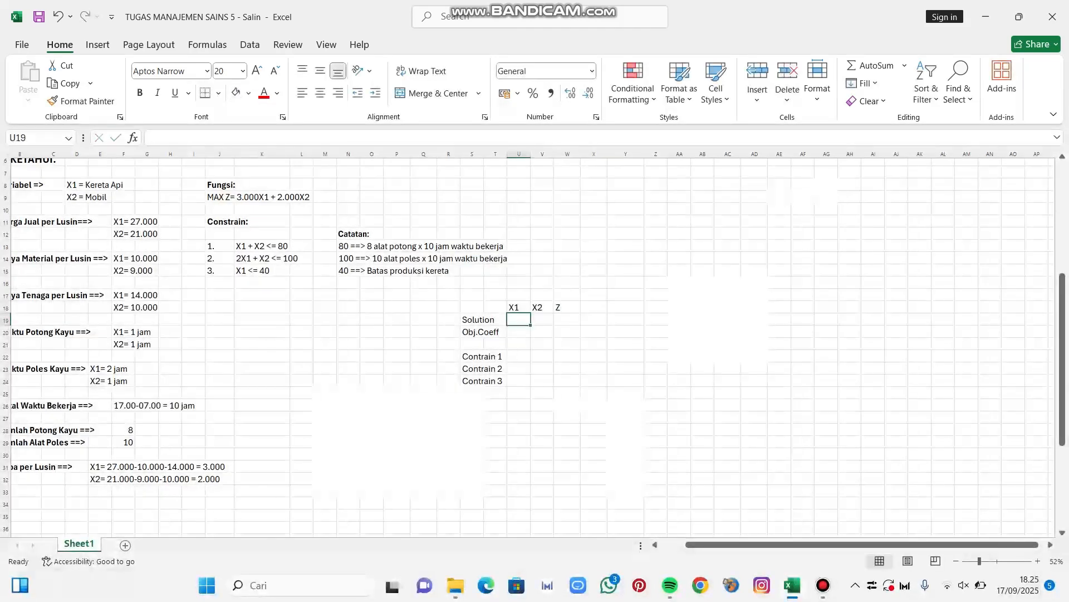
key(shift+Right)
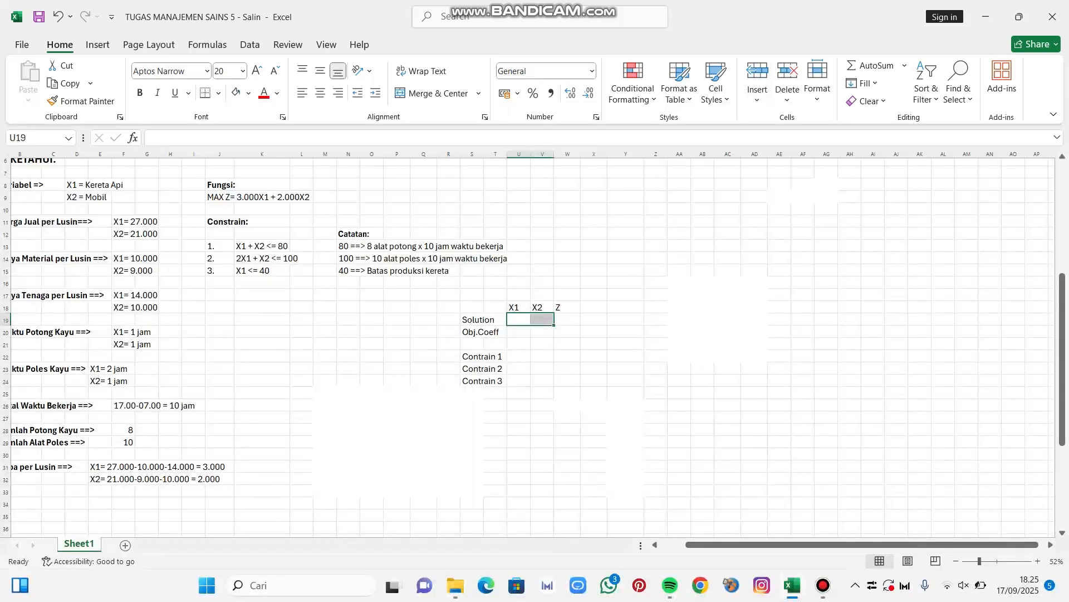
click(248, 93)
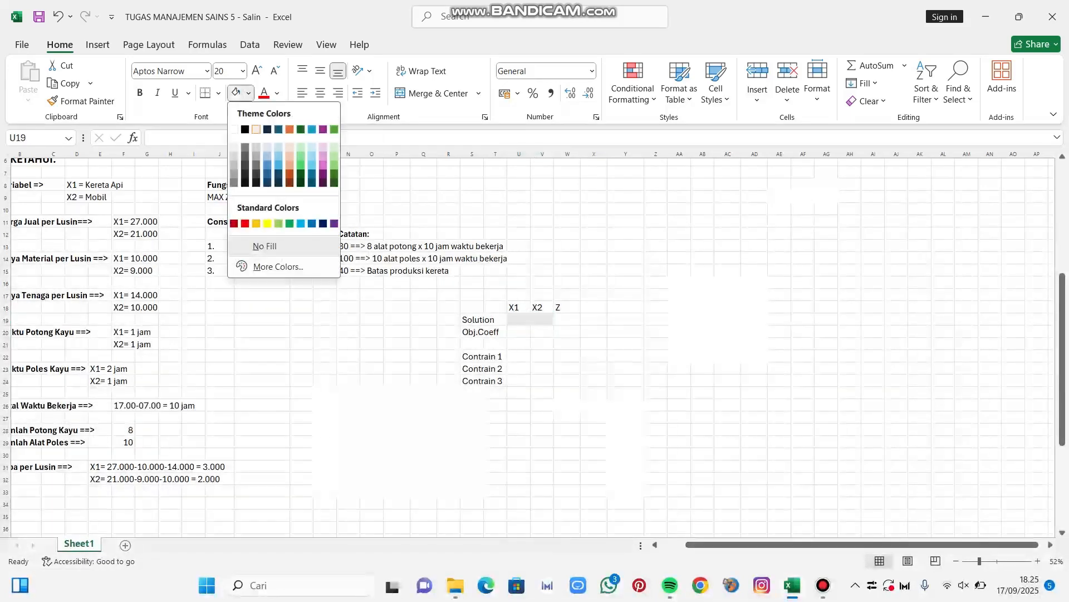
click(267, 224)
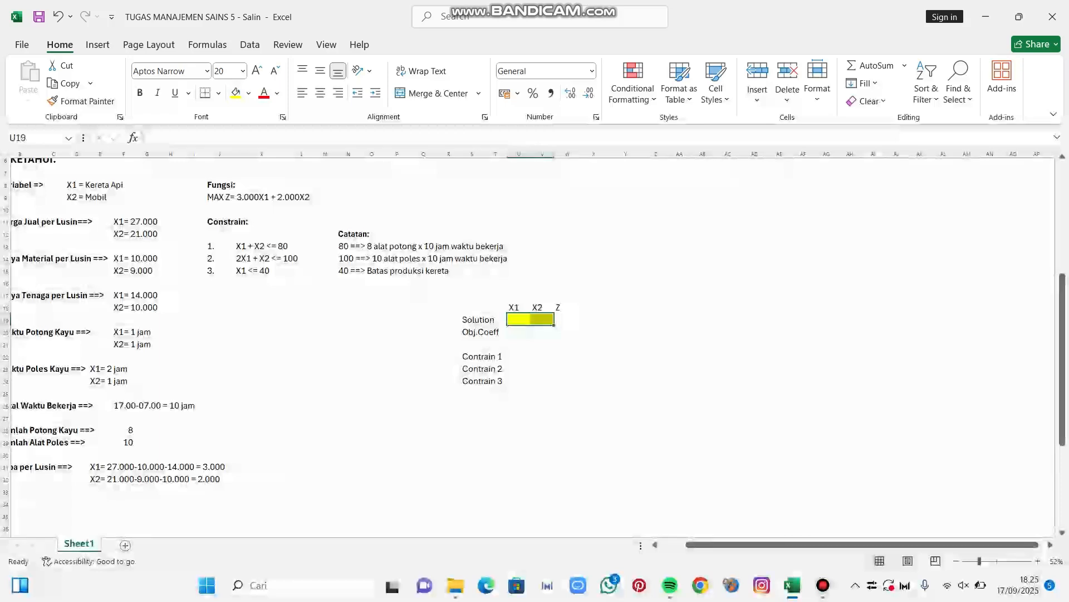
Step: Fill the Solution cell under Z, W19, with light blue
click(567, 319)
click(249, 93)
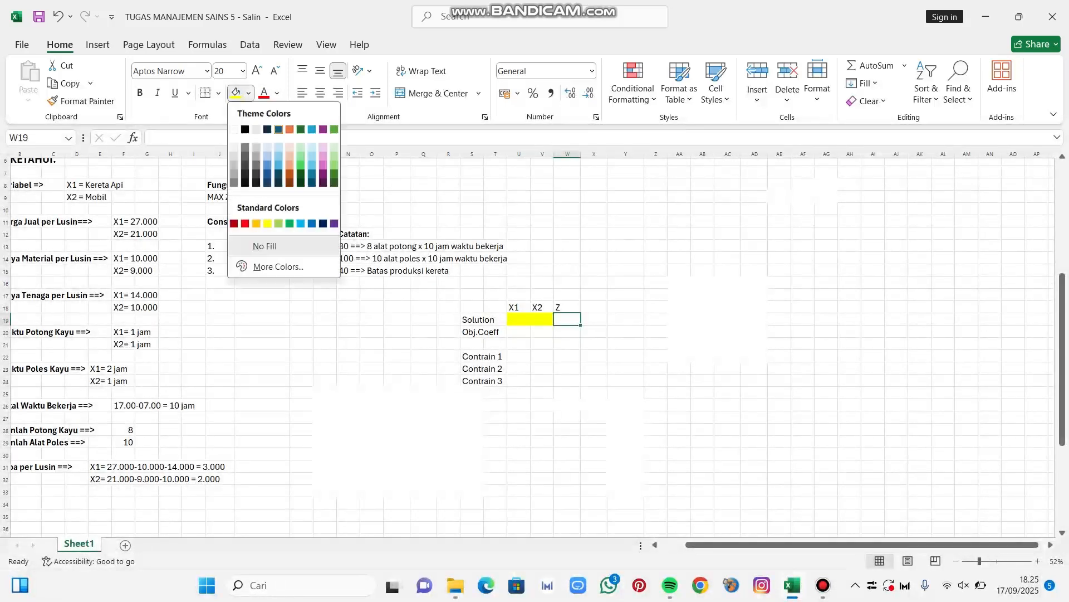
click(312, 148)
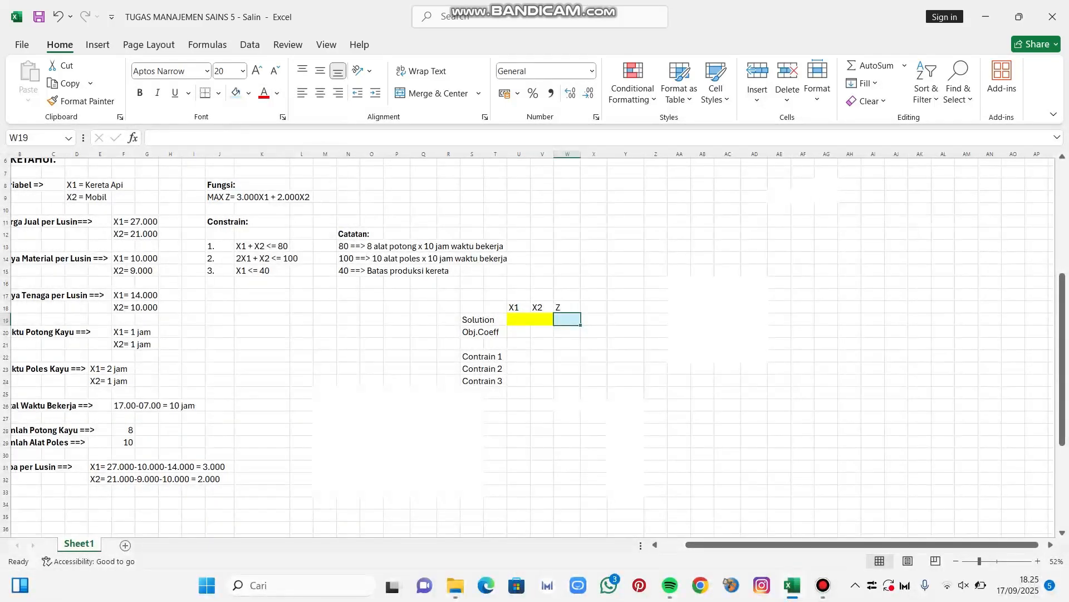
Step: Enter the objective coefficients 3.000 for X1 and 2.000 for X2 in the Obj.Coeff row
click(519, 332)
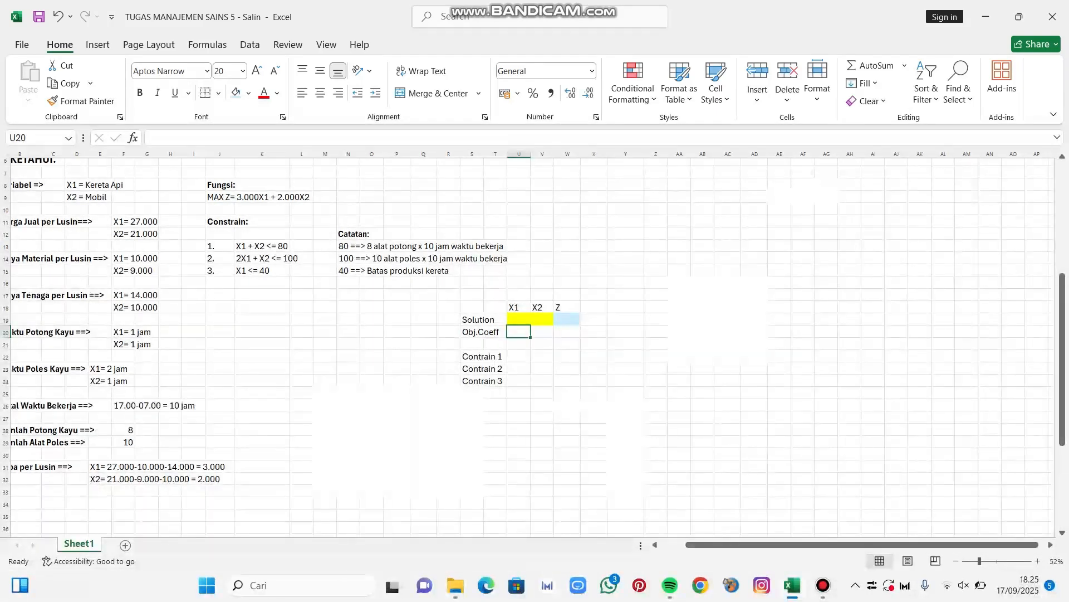
text(3.000)
key(Tab)
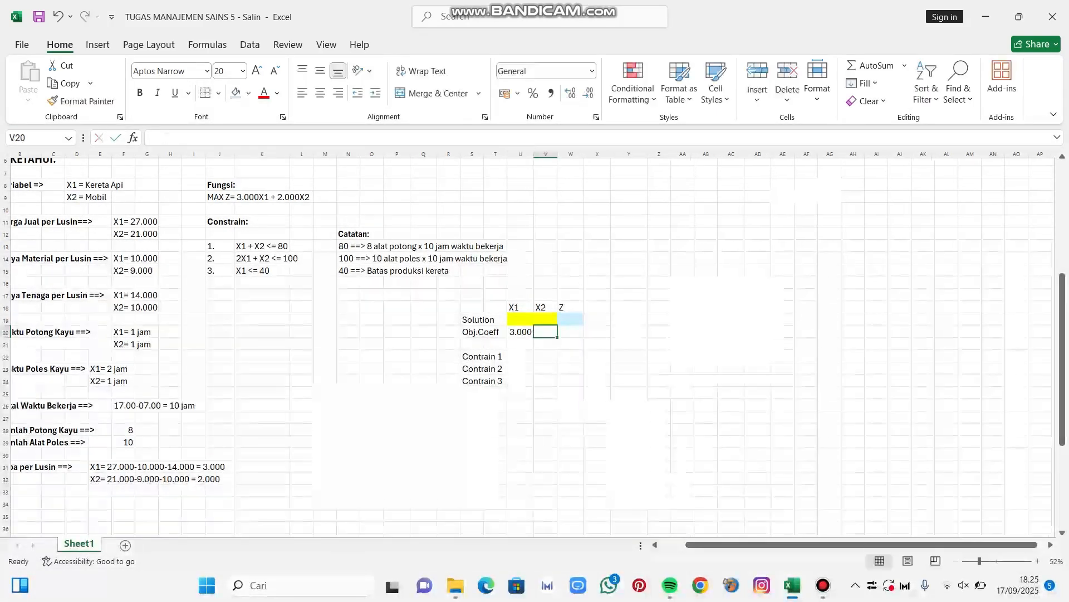
text(2.000)
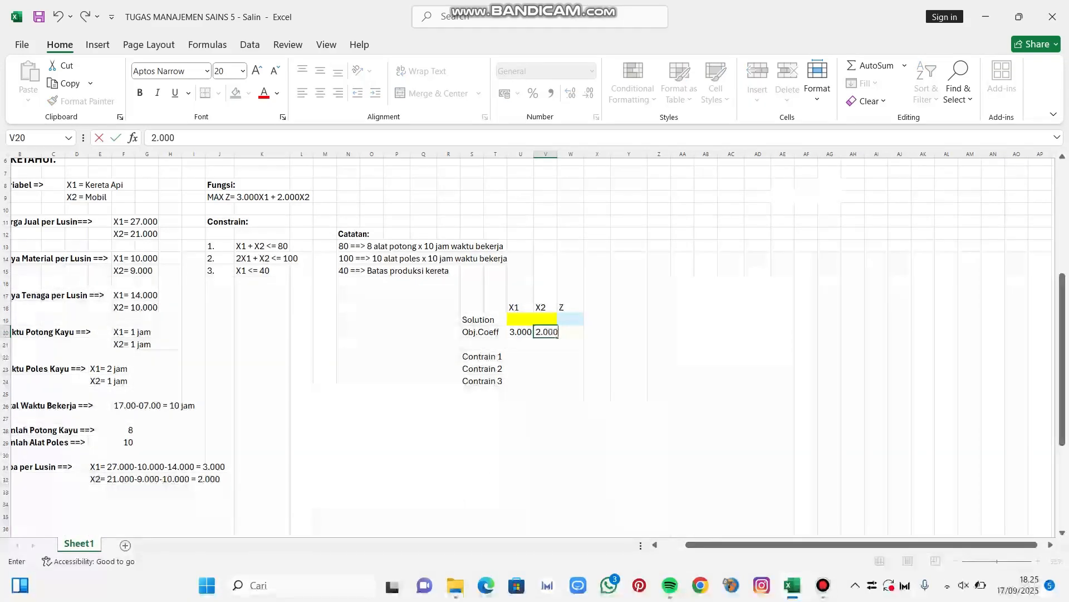
key(Return)
Step: Enter the Contrain 1 coefficients in row 22: 1 for X1 and 1 for X2
click(520, 356)
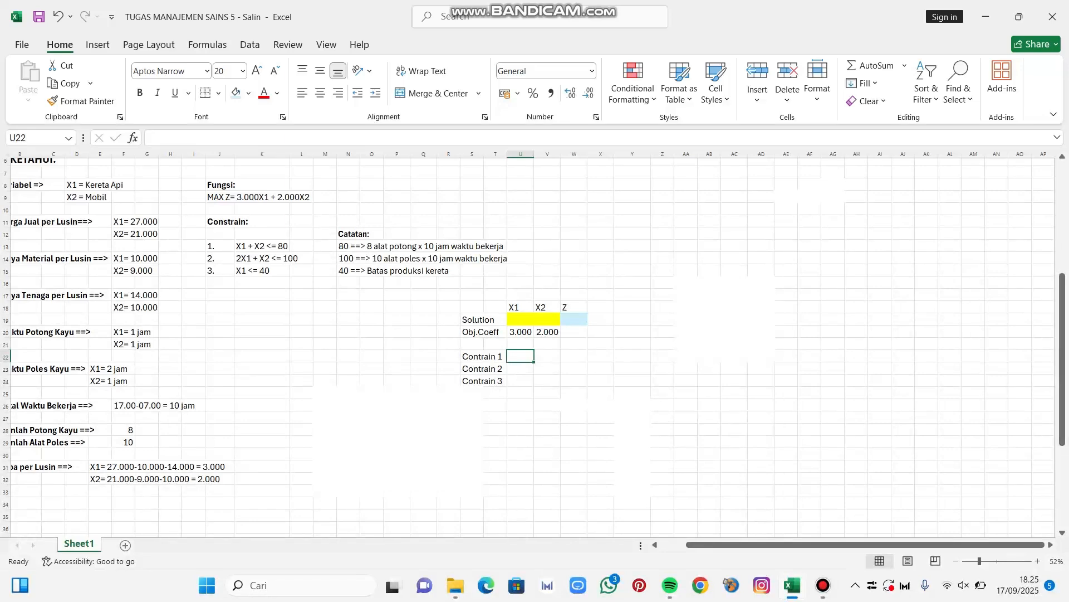
text(1)
key(Tab)
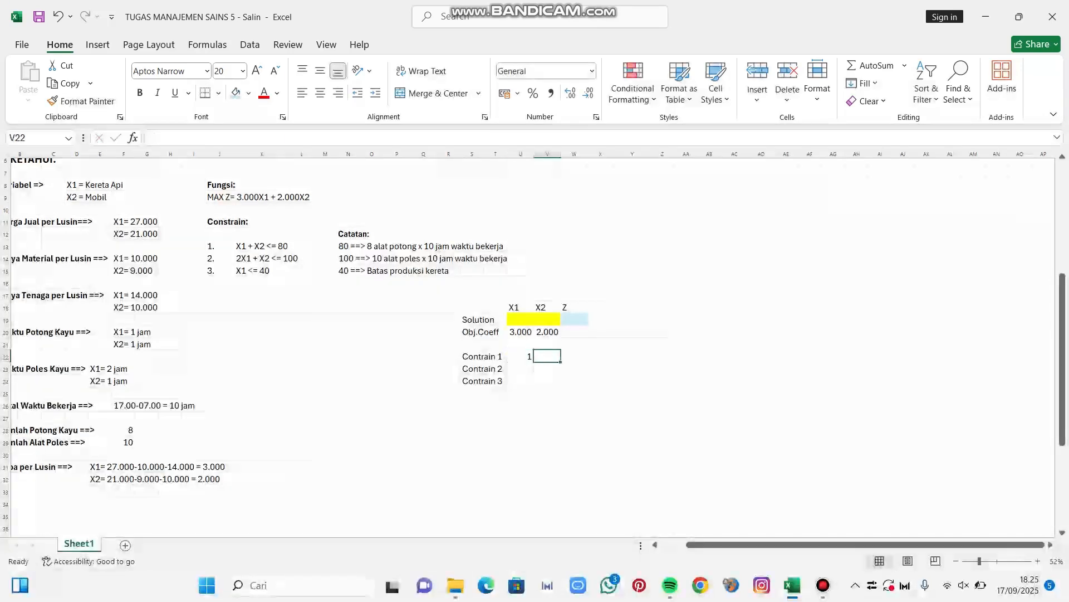
text(1)
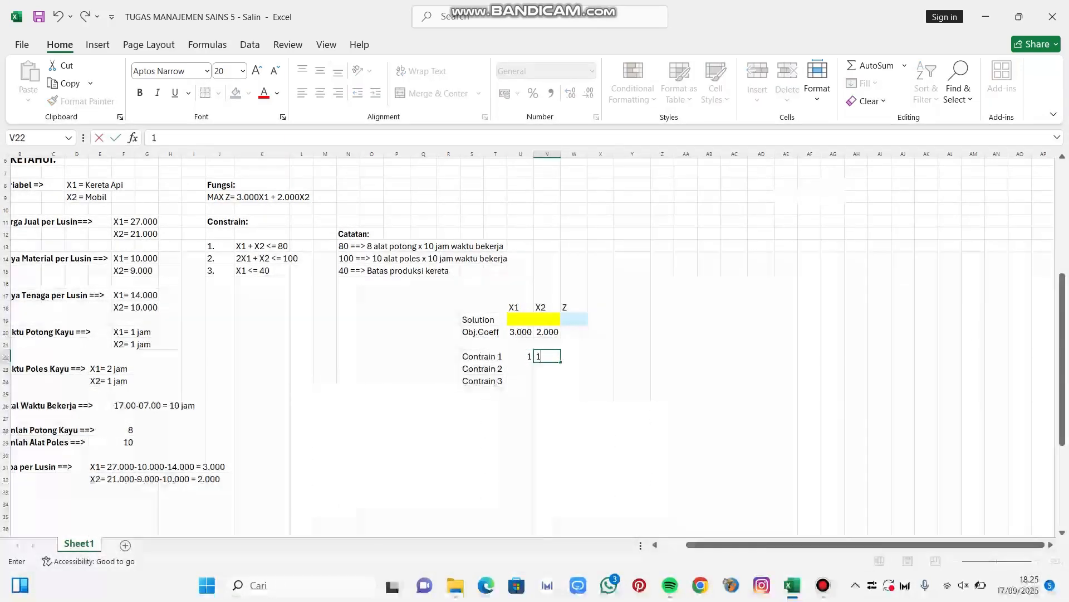
key(Return)
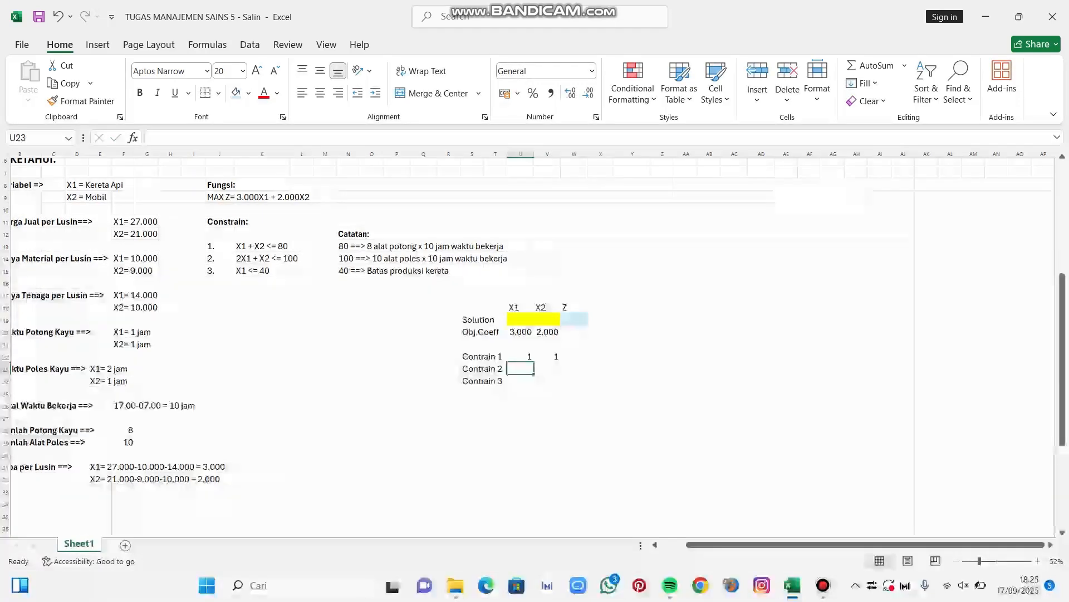
Step: Enter coefficients 2 for X1 and 1 for X2 in Contrain 2, and 1 for X1 in Contrain 3, leaving its X2 blank
text(2)
key(Tab)
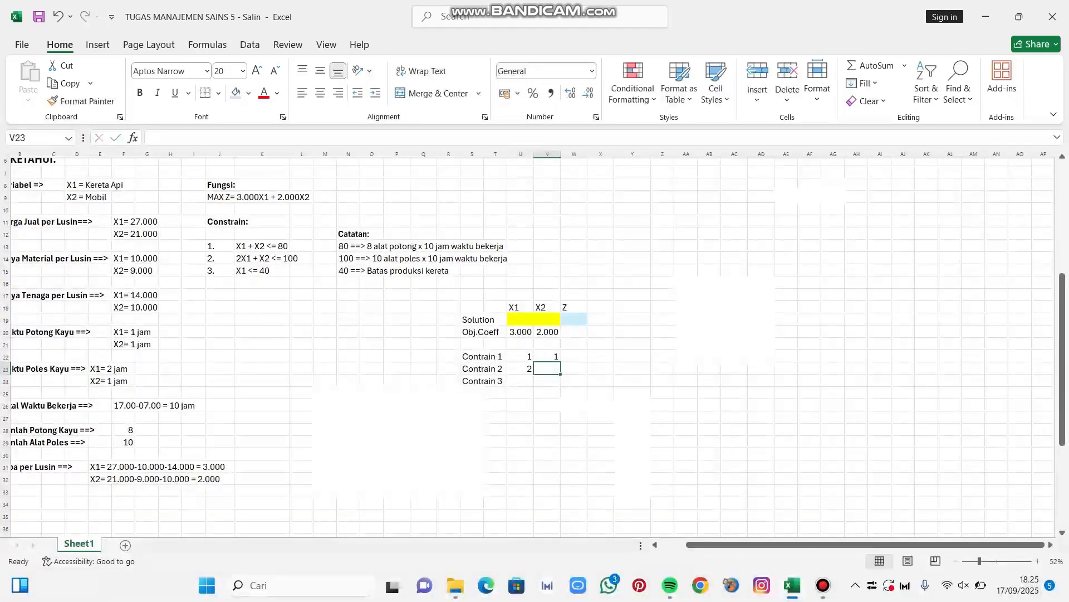
text(1)
key(Return)
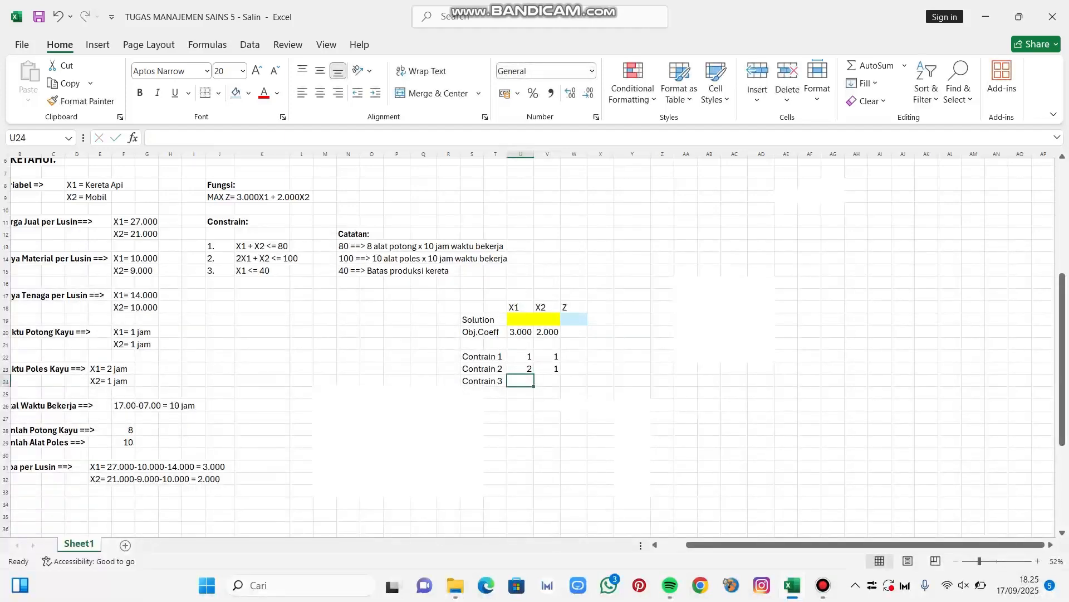
text(1)
key(Tab)
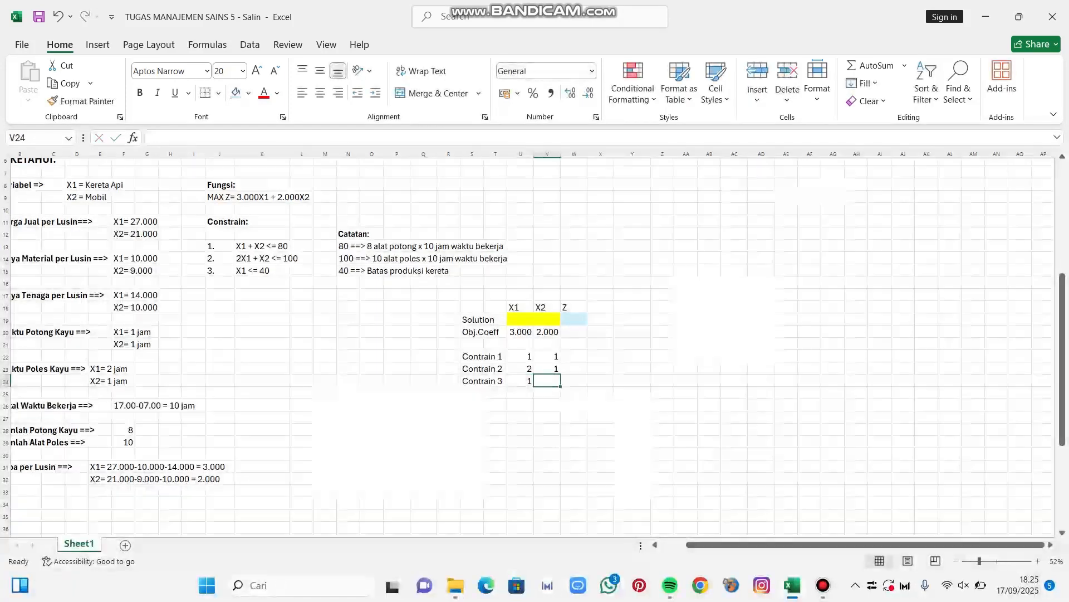
key(Tab)
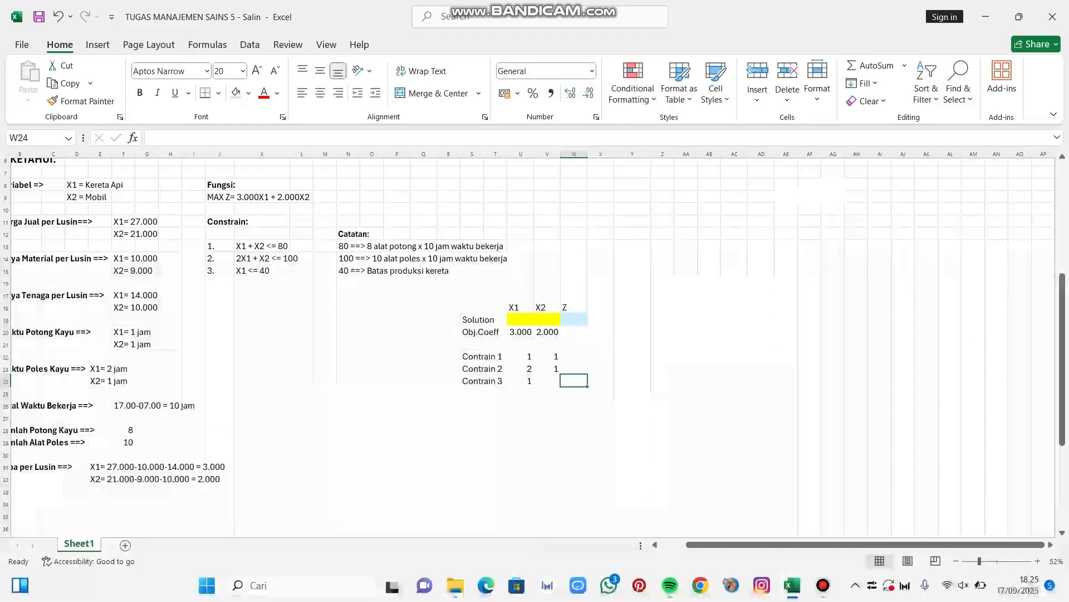
Step: Enter the <= sign in X22 for Contrain 1 and fill it down to Contrain 3 in X24
key(Right)
key(Up)
key(Up)
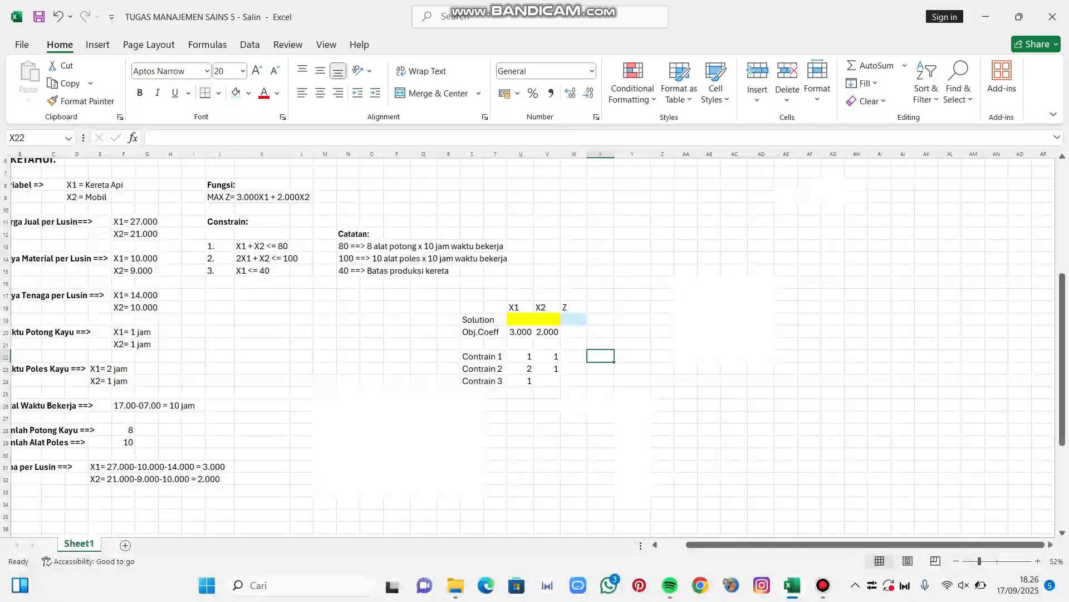
text(<=)
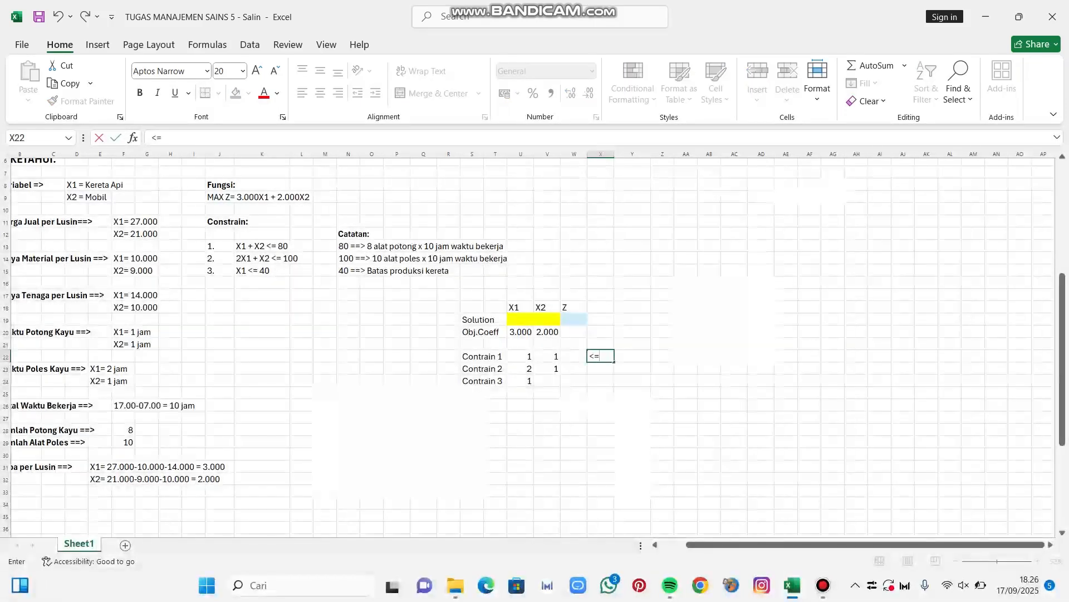
click(632, 381)
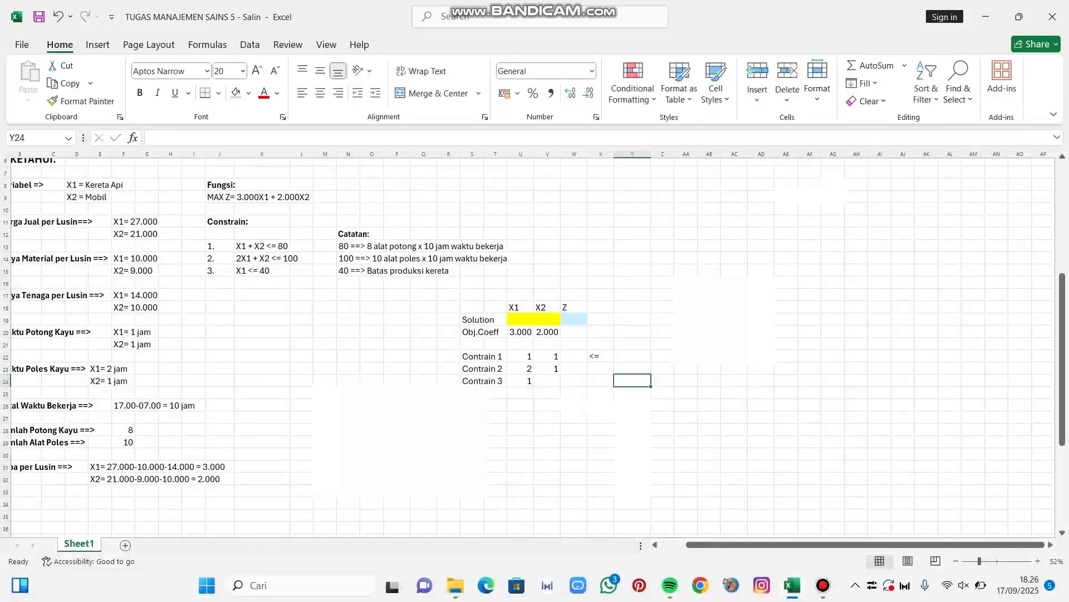
click(601, 357)
drag(615, 362, 615, 383)
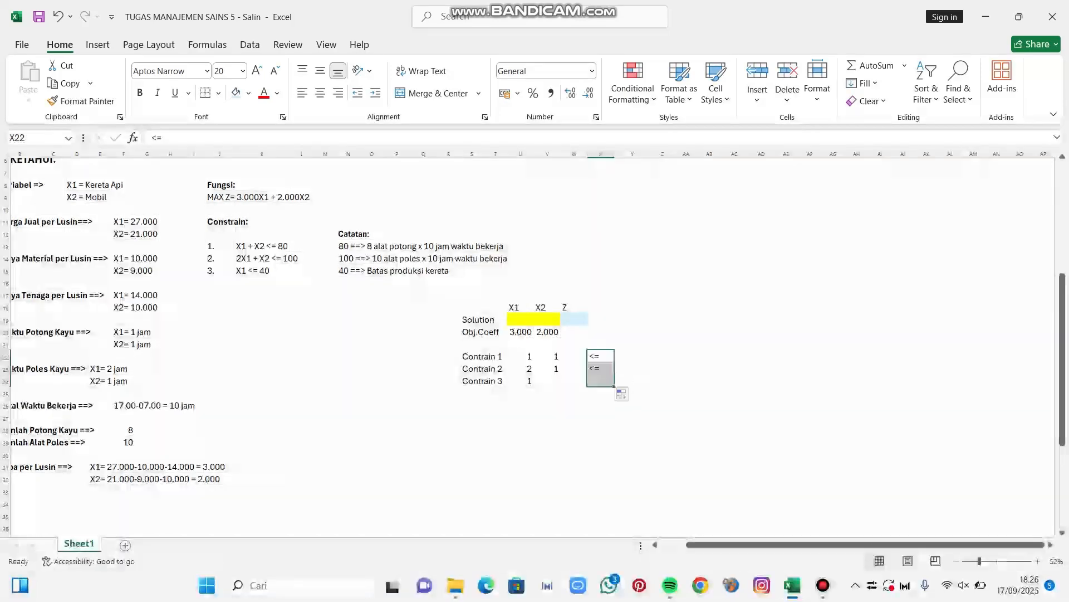
Step: Enter the constraint limits 80, 100 and 40 in Y22:Y24 beside the <= signs
click(632, 357)
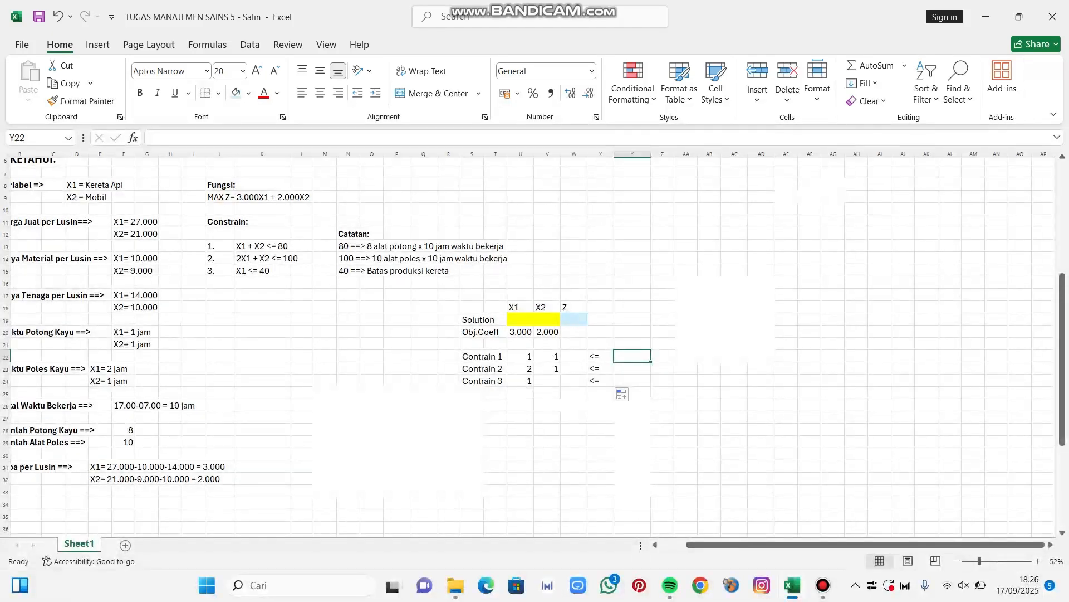
text(80)
key(Return)
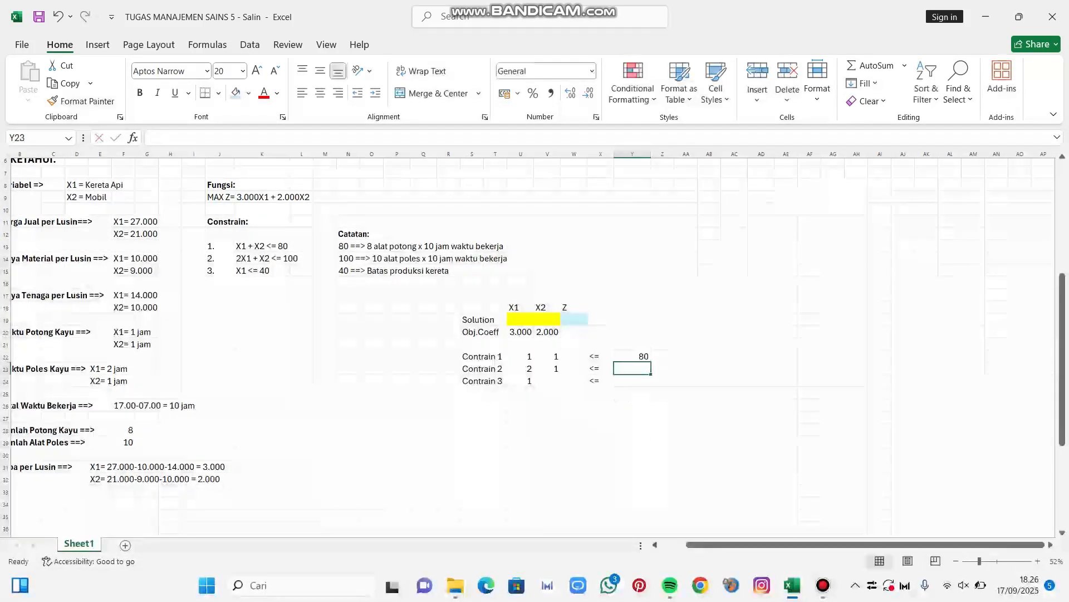
text(100)
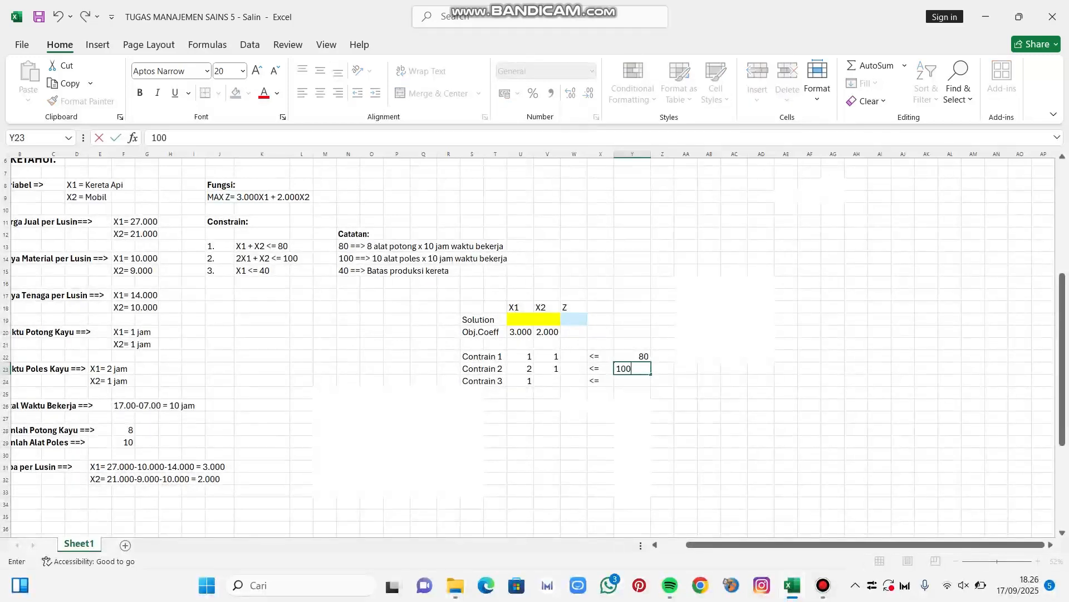
key(Return)
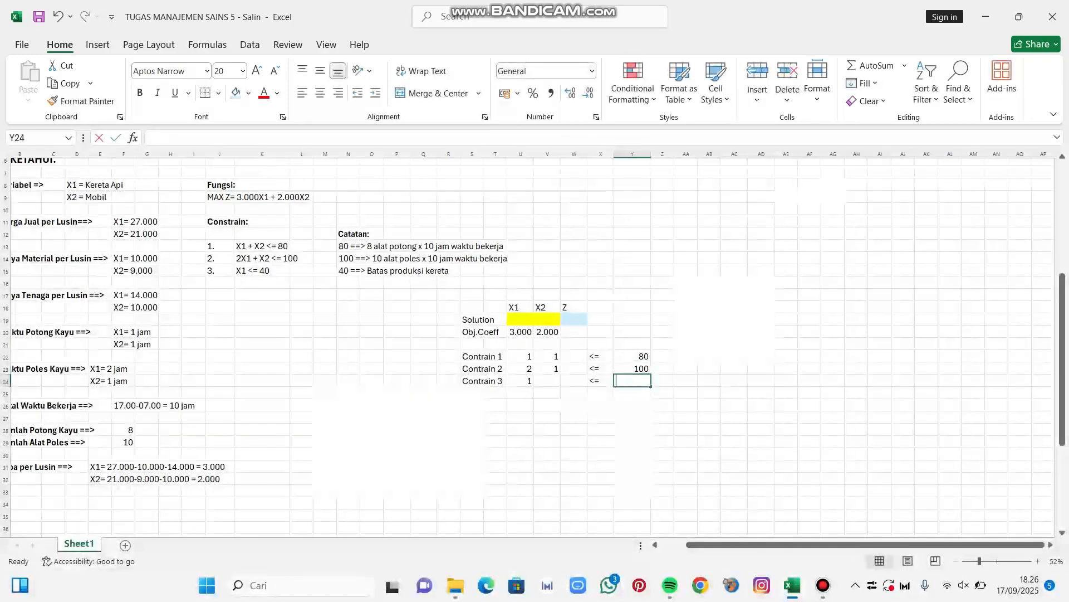
text(40)
key(Up)
Step: Enter the objective formula =SUMPRODUCT(U20:V20;U19:V19) in the light blue Z cell, W19
key(Up)
key(Up)
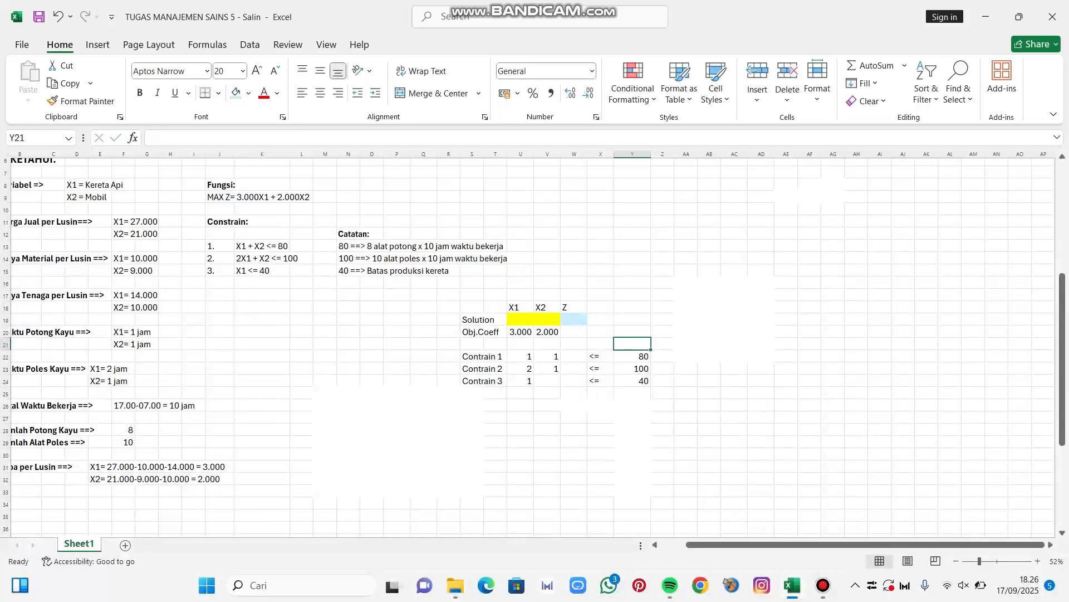
key(Left)
key(Left)
key(Up)
key(Up)
text(=)
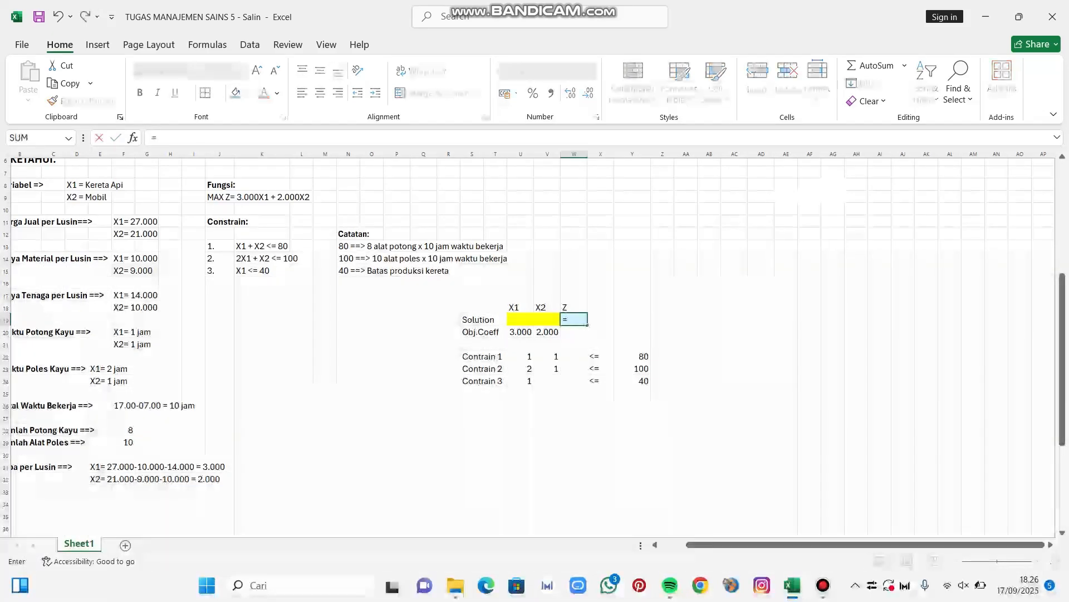
text(sumpro)
key(Tab)
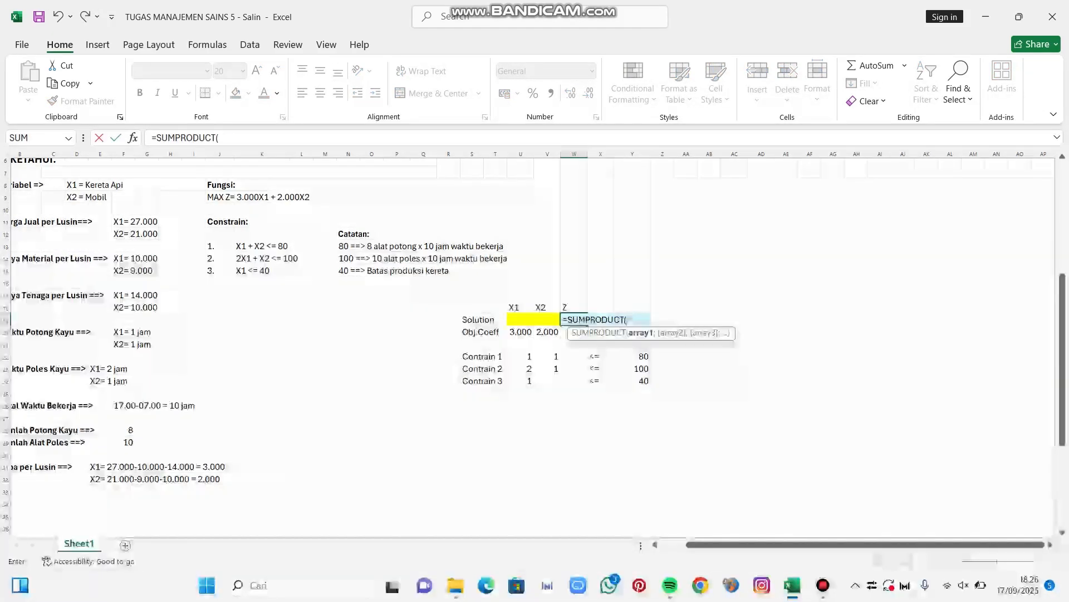
key(Left)
key(Left)
key(Down)
key(shift+Right)
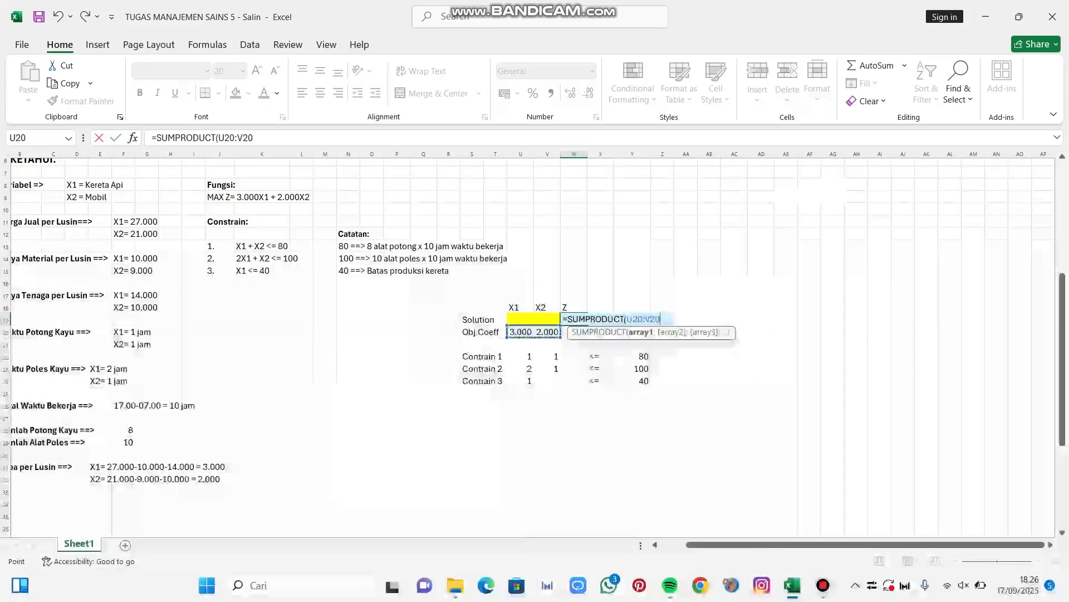
text(;)
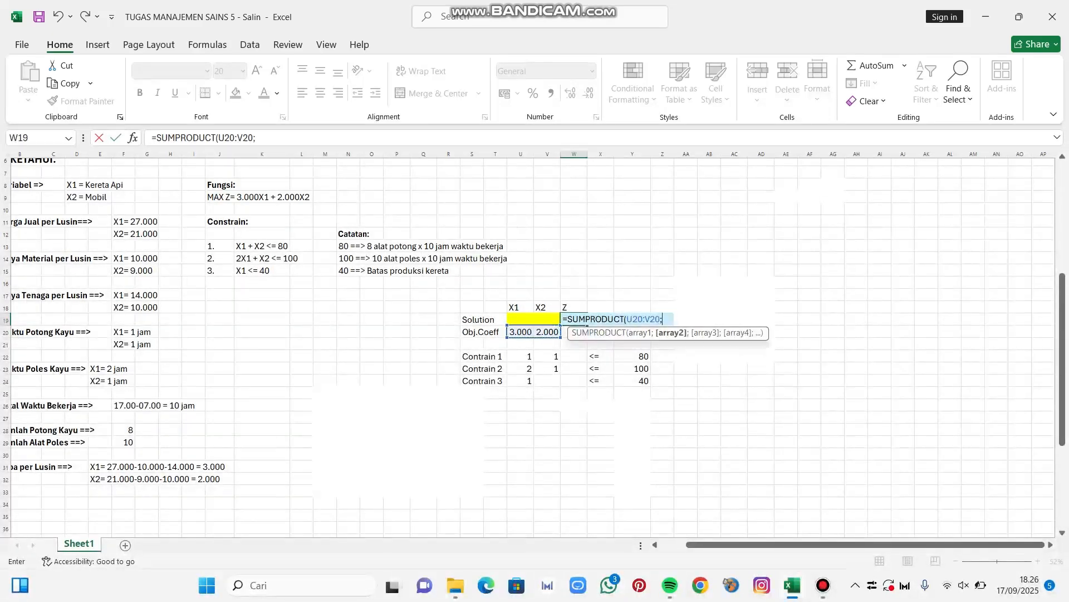
key(Left)
key(Left)
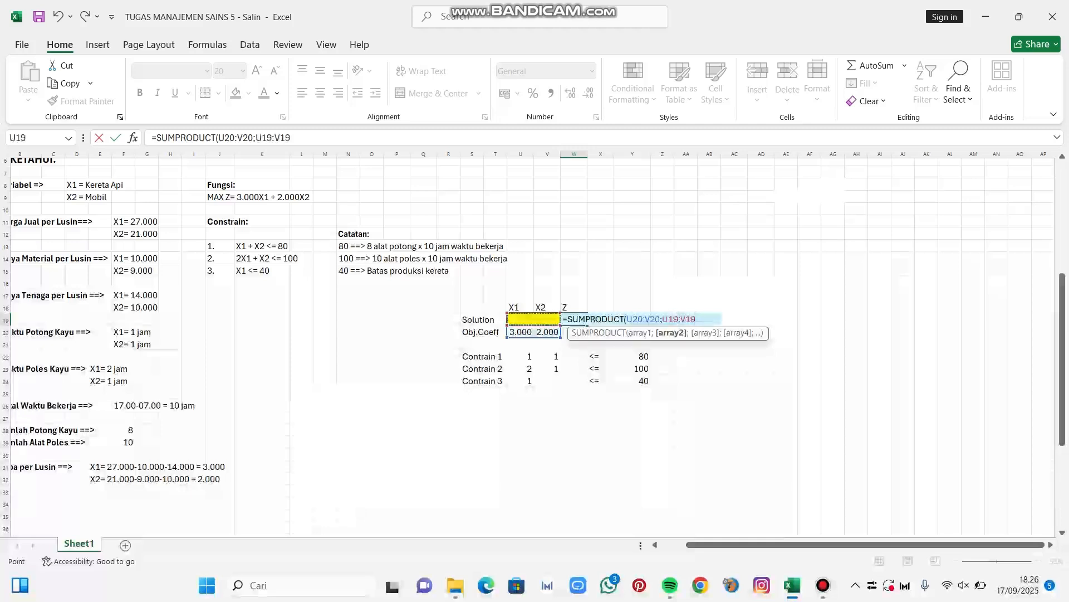
key(Return)
Step: Compute Contrain 1's total in W22 with SUMPRODUCT of its coefficients U22:V22 and the Solution cells U19:V19
click(574, 356)
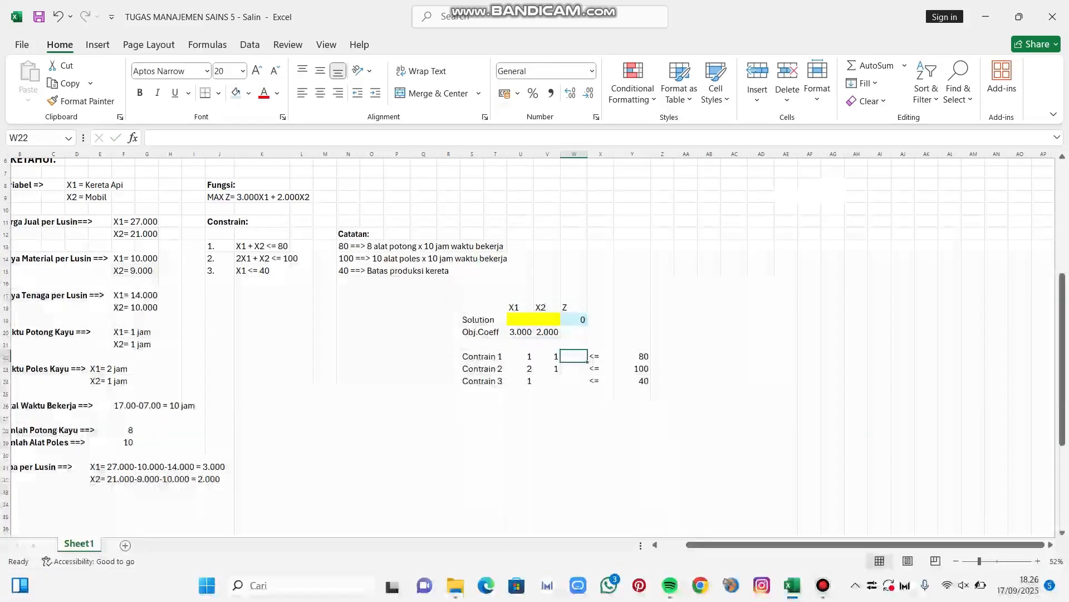
text(=sum)
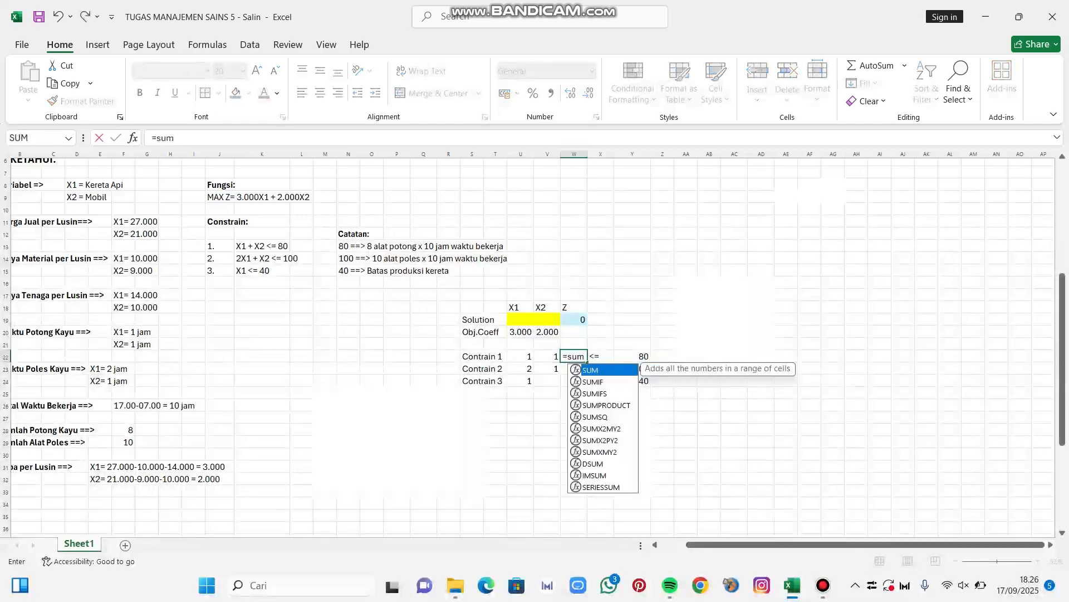
text(PRODUCT()
key(Tab)
drag(521, 357, 548, 357)
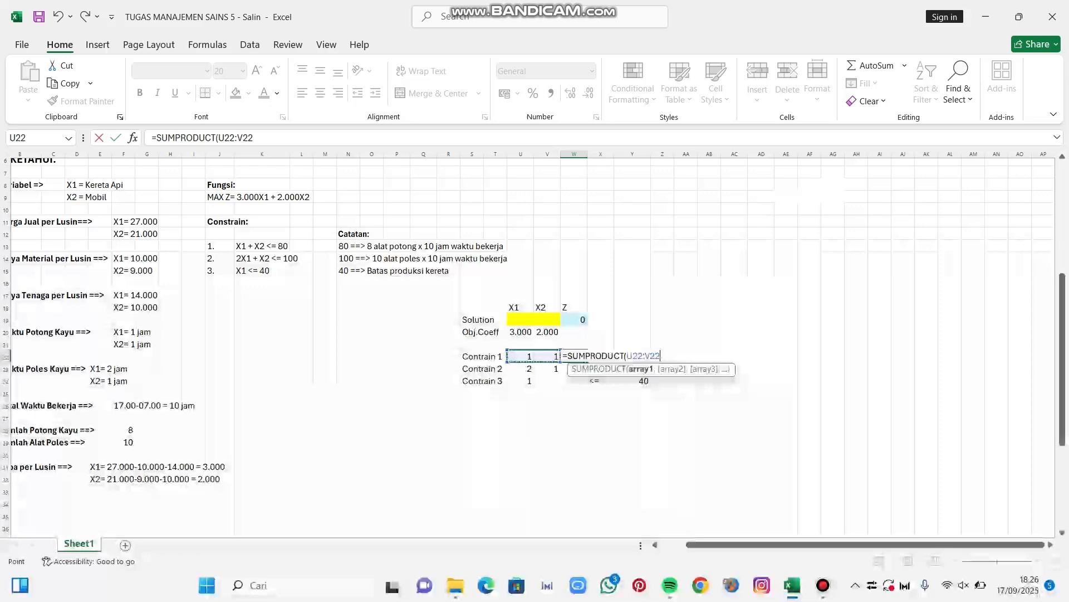
drag(521, 320, 549, 320)
key(Return)
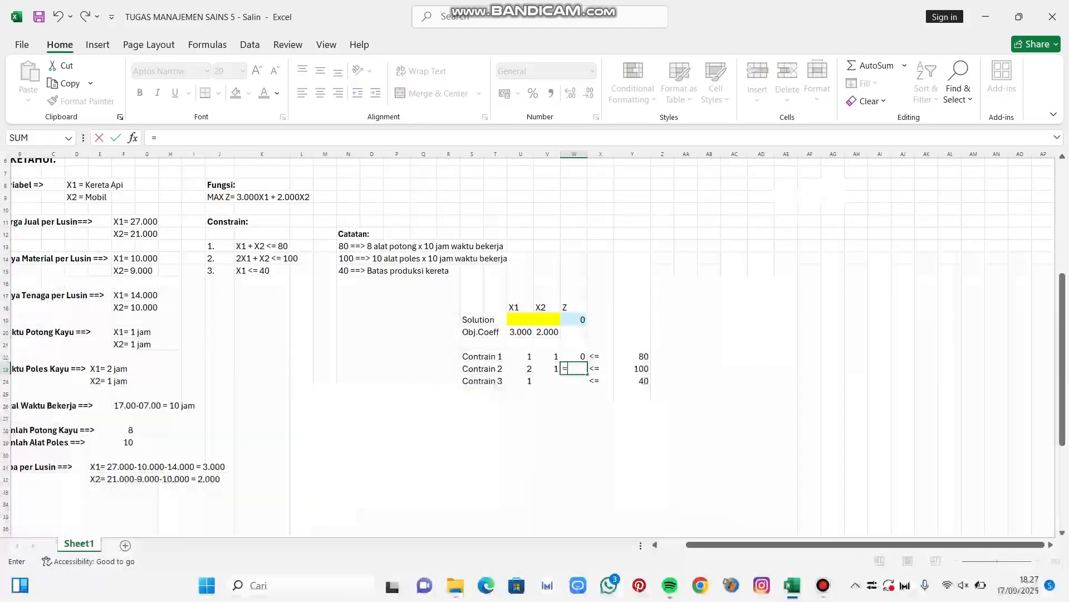
Step: Enter =SUMPRODUCT(U23:V23;U19:V19) in W23 as the total for Contrain 2
text(=sumpr)
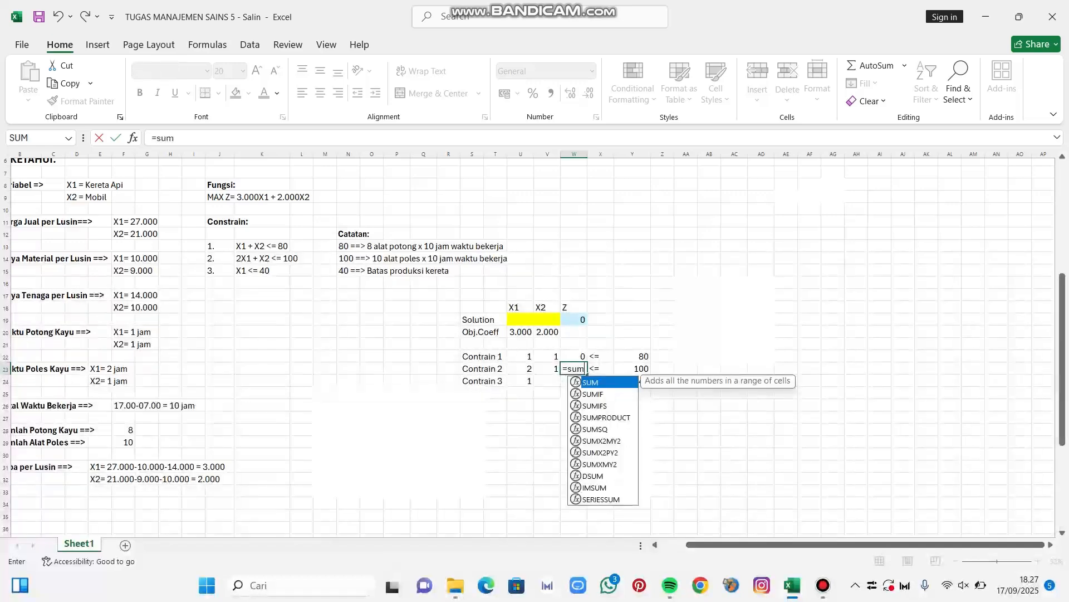
key(Return)
key(Up)
text(=sumpr)
key(Tab)
text(U23:V23;U19:V19)
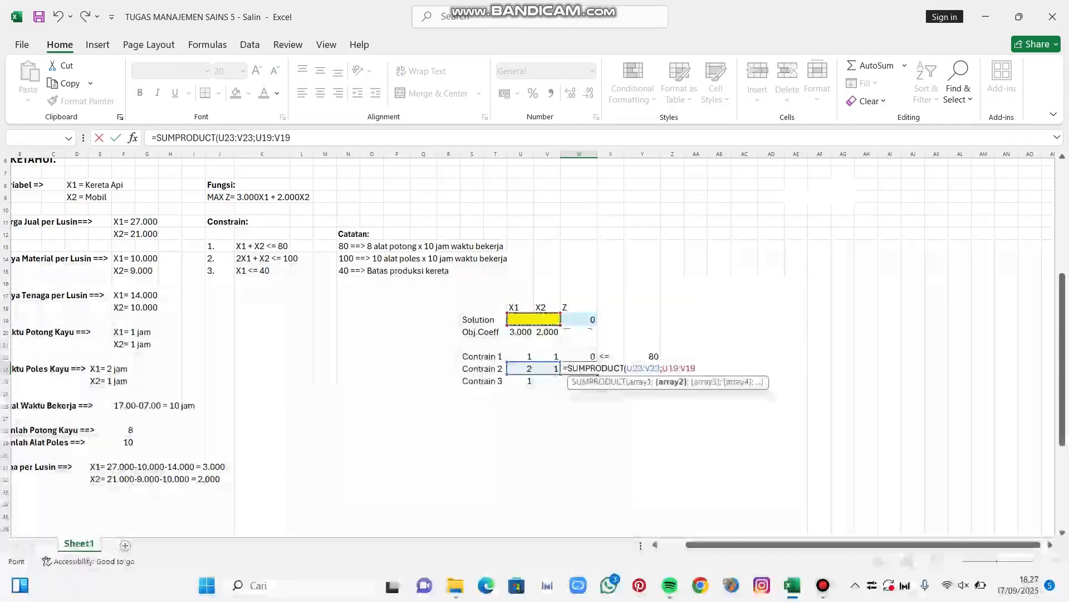
key(Return)
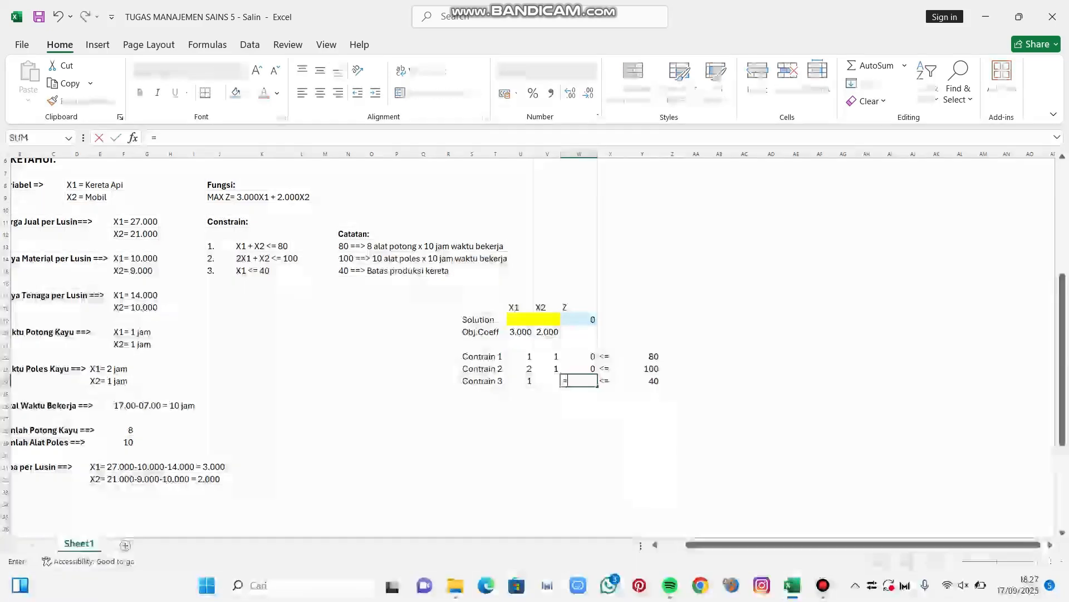
Step: Compute Contrain 3's total in W24 with SUMPRODUCT of U24:V24 and the Solution cells U19:V19
text(=supro)
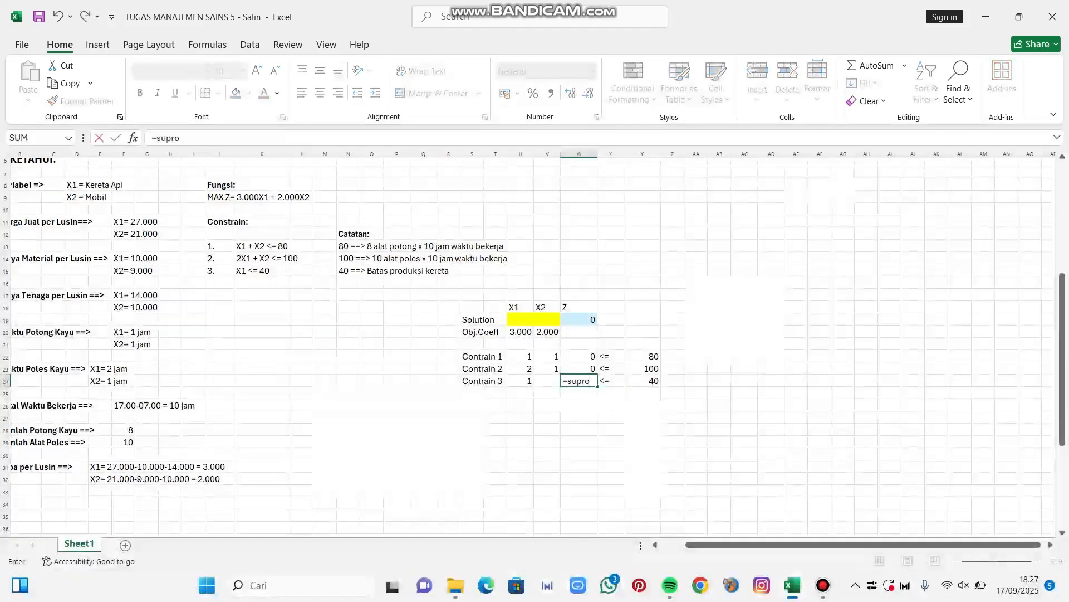
key(BackSpace)
key(BackSpace)
text(mpro)
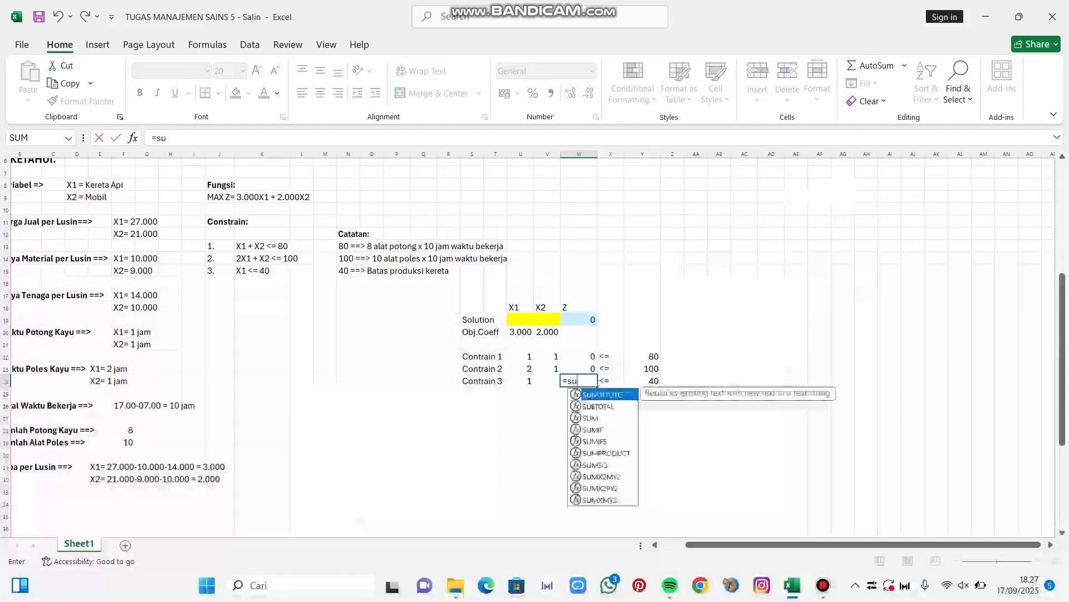
key(Tab)
key(Left)
key(Left)
key(shift+Right)
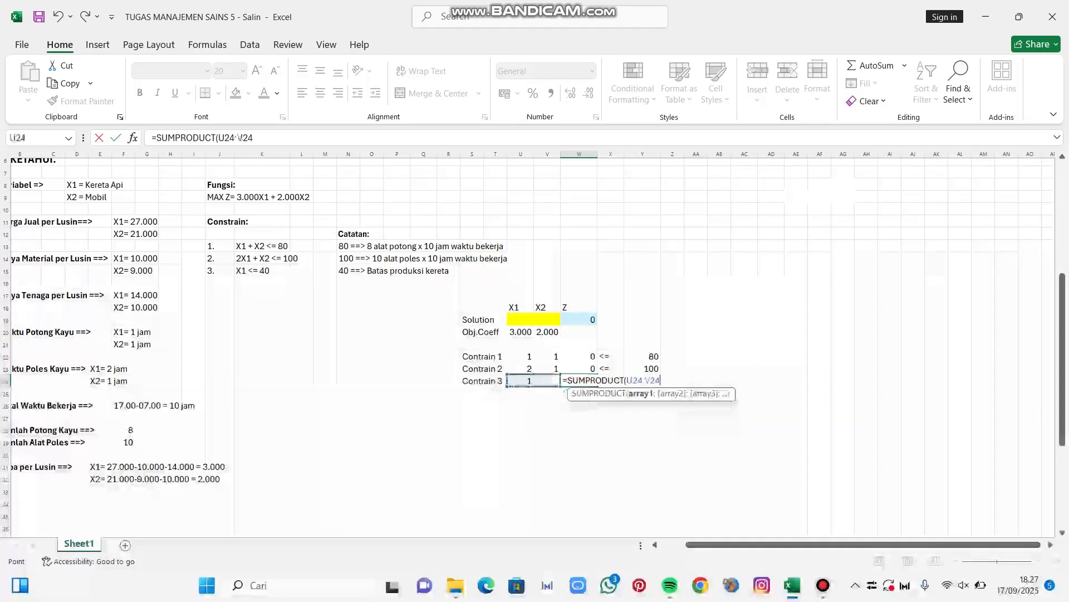
text(;)
key(Up)
key(Up)
key(Up)
key(Up)
key(Up)
key(Left)
key(Left)
key(shift+Right)
text())
key(Return)
Step: Add the heading LHS in W21 above the constraint totals
key(Up)
key(Up)
key(Up)
key(Up)
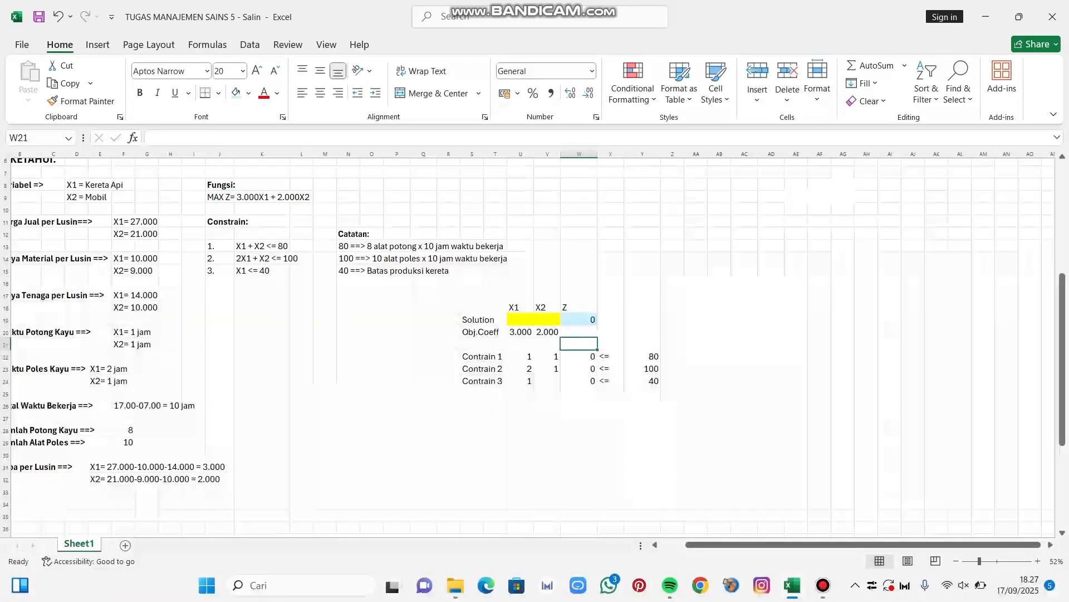
text(L)
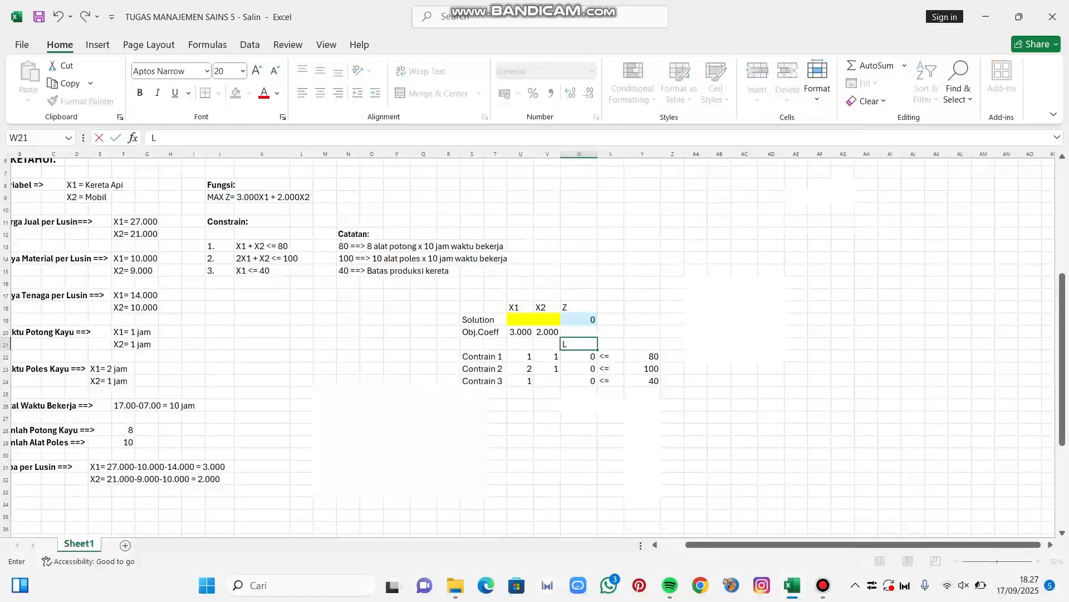
text(HS)
key(Tab)
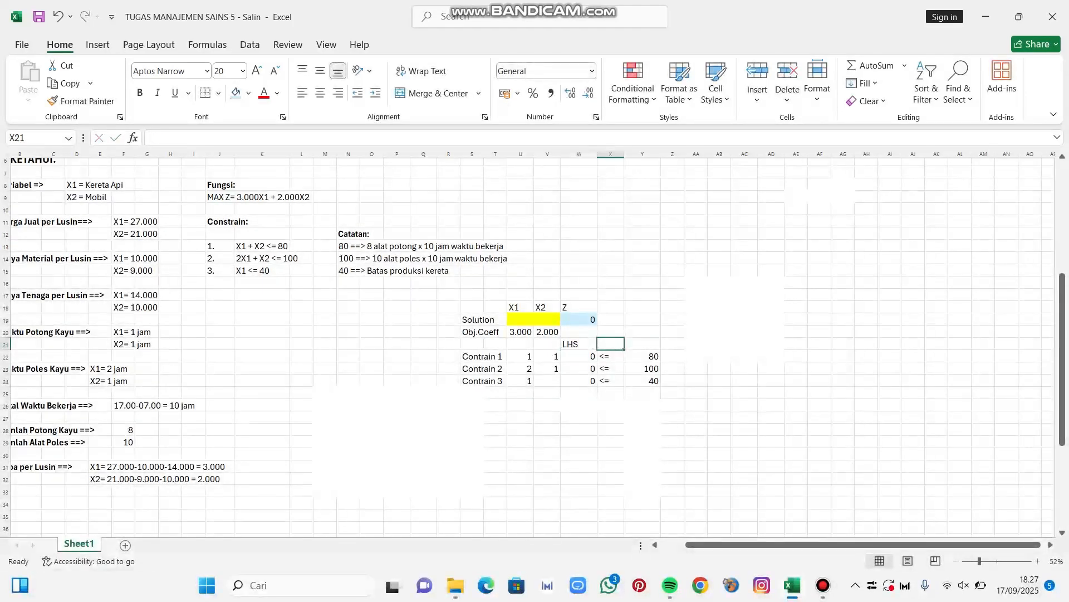
Step: Add the heading RHS in Y21 above the constraint limits
key(Right)
text(RHS)
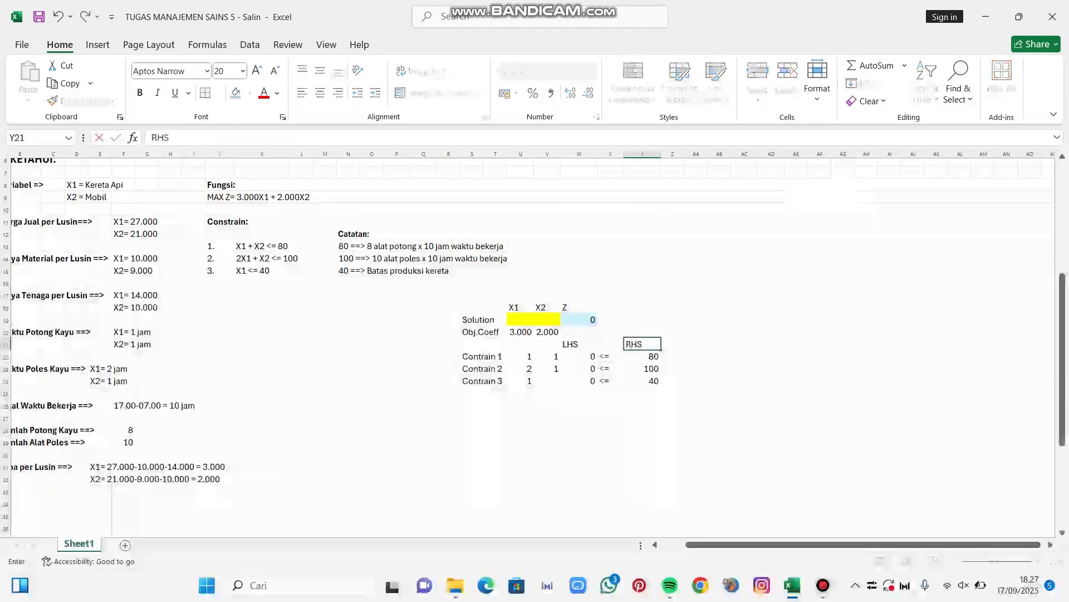
key(Down)
key(Down)
key(Down)
key(Down)
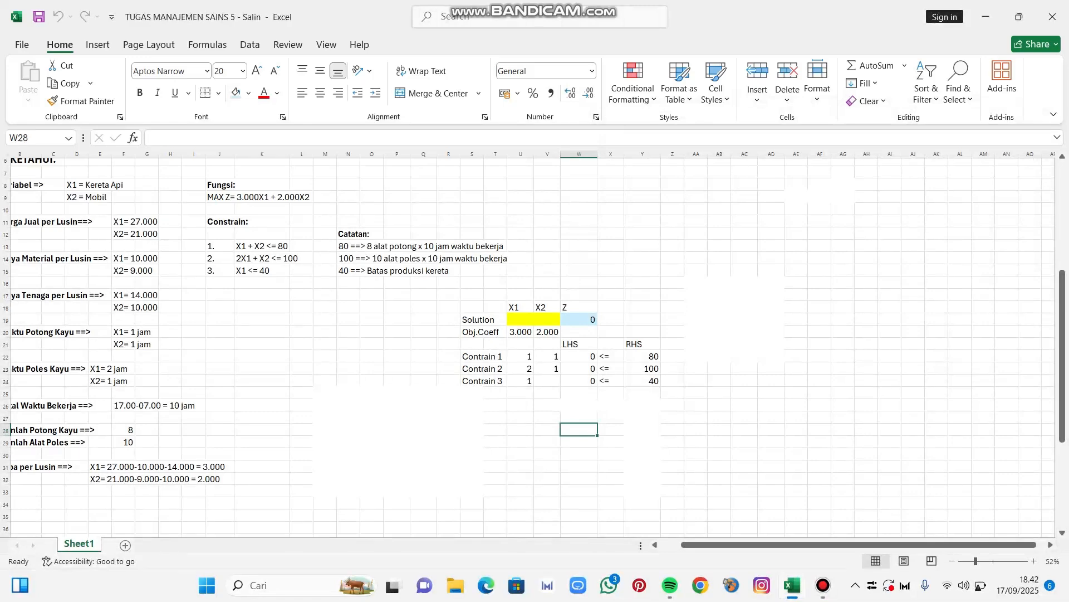
Step: Set up Solver to maximize the Z cell W19 by changing the Solution cells U19:V19
click(250, 44)
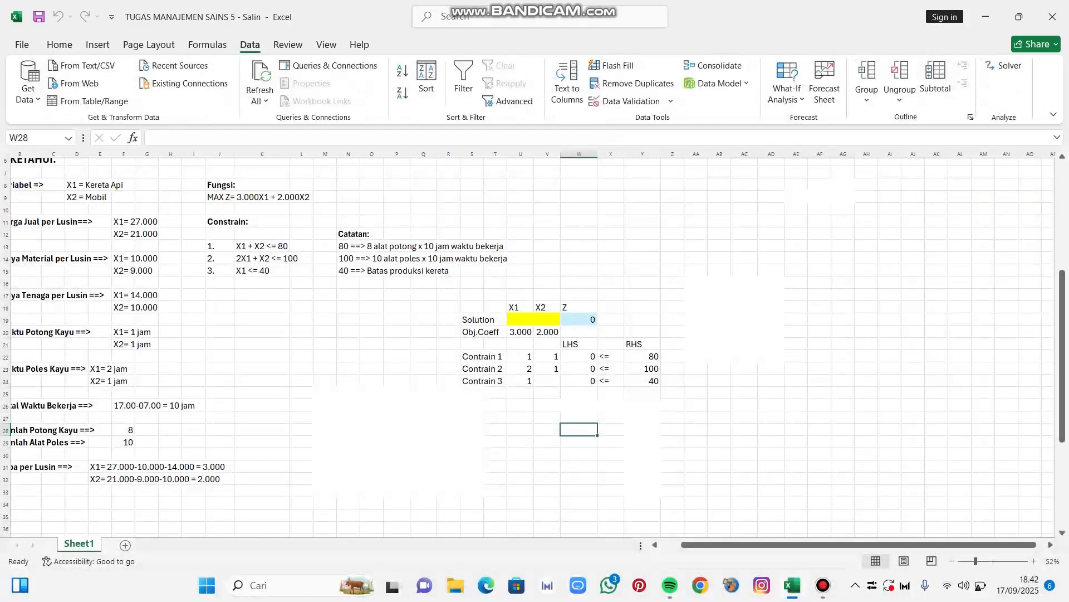
click(1005, 65)
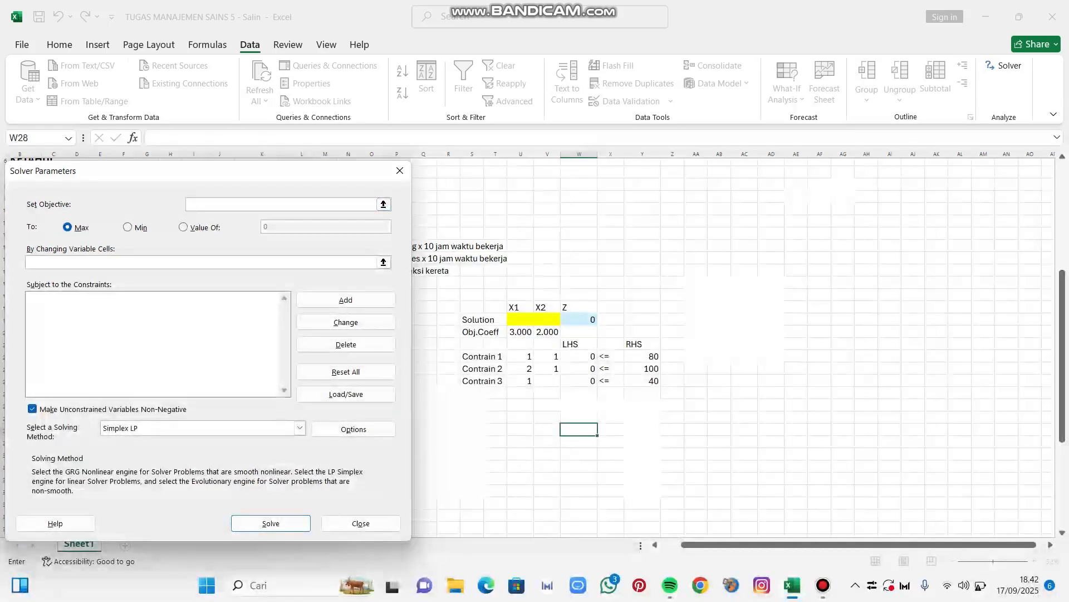
click(579, 319)
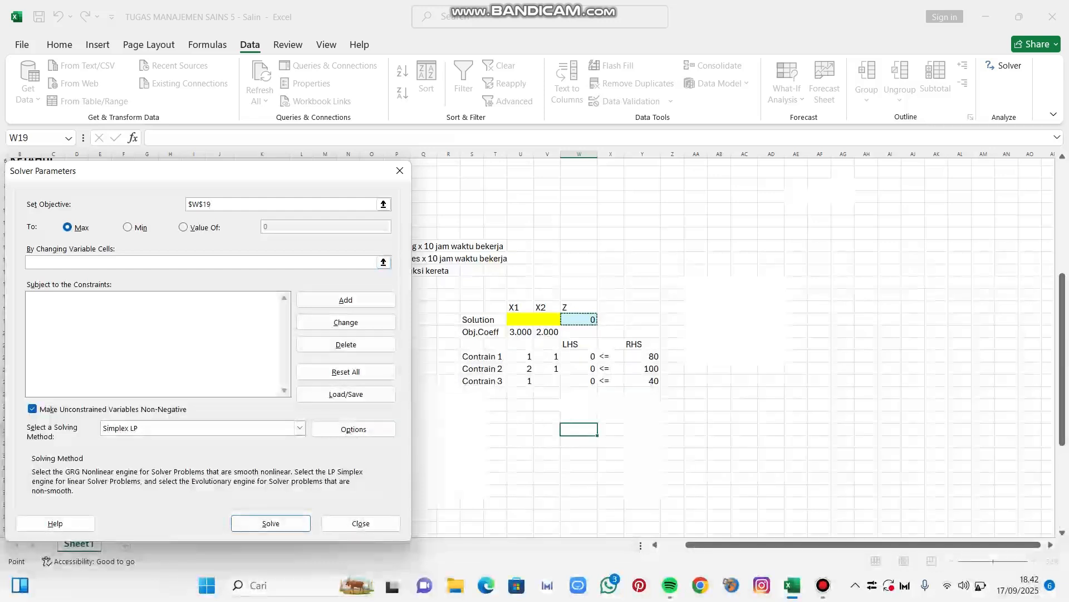
mouse_move(157, 179)
mouse_down()
mouse_move(167, 227)
mouse_move(166, 176)
mouse_up()
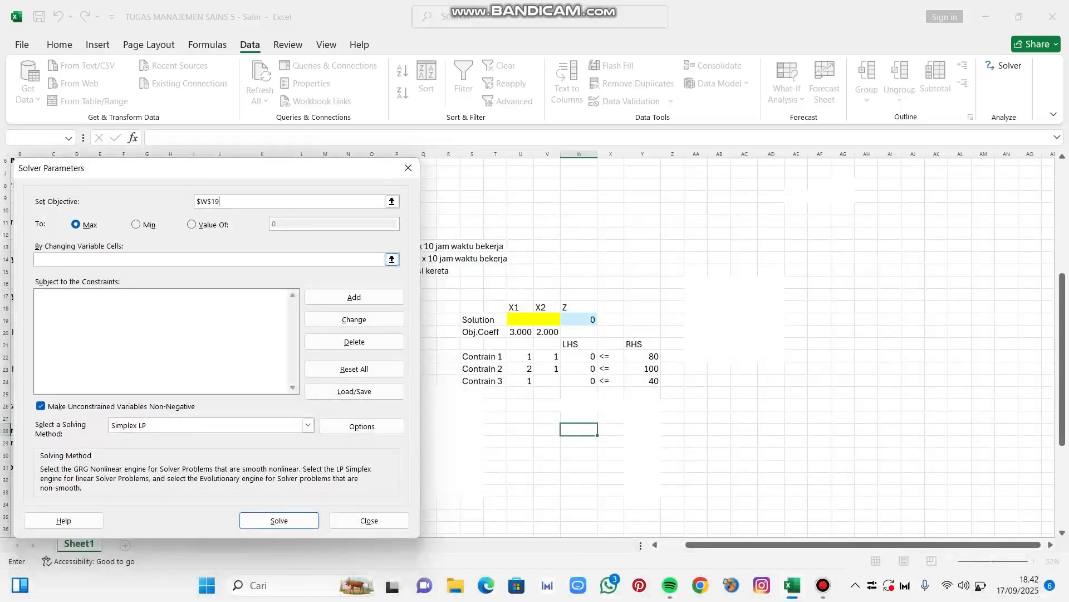
click(392, 260)
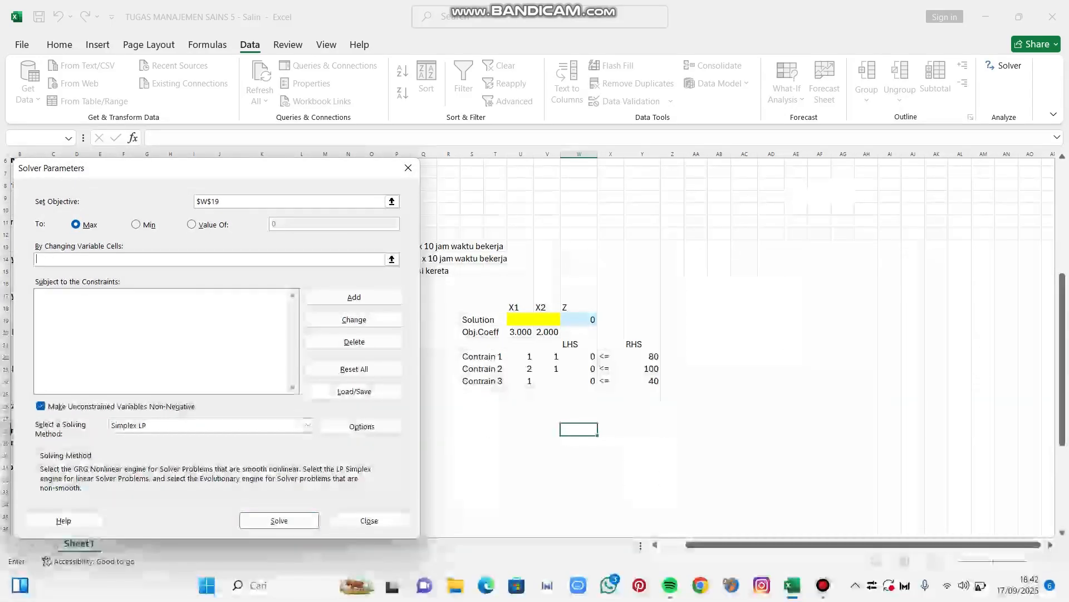
click(392, 259)
drag(520, 319, 549, 320)
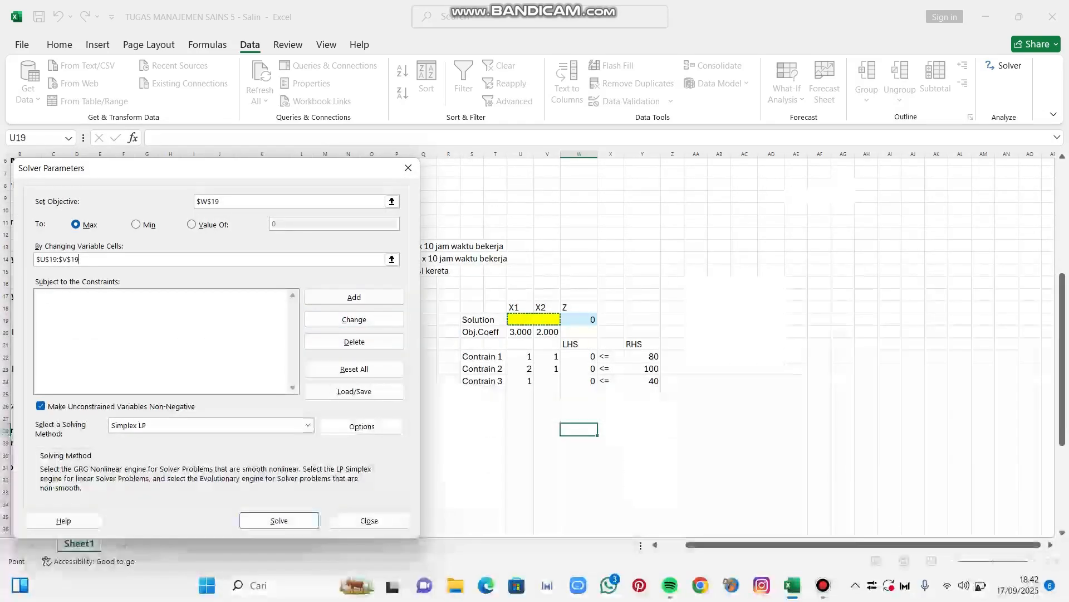
Step: Add a Solver constraint requiring the LHS totals W22:W24 to be <= the RHS limits Y22:Y24
click(354, 297)
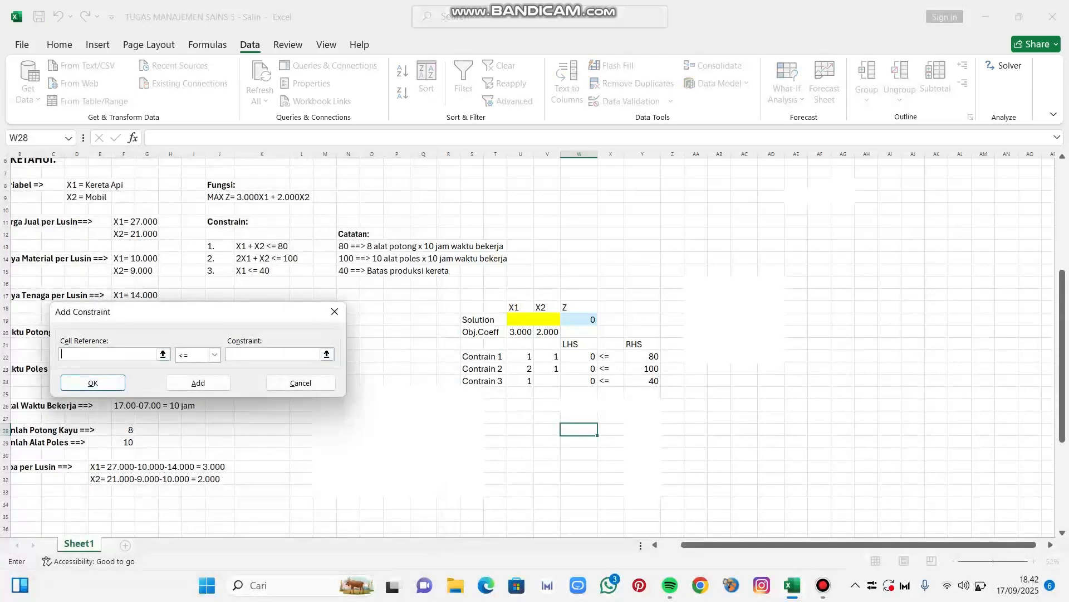
click(579, 357)
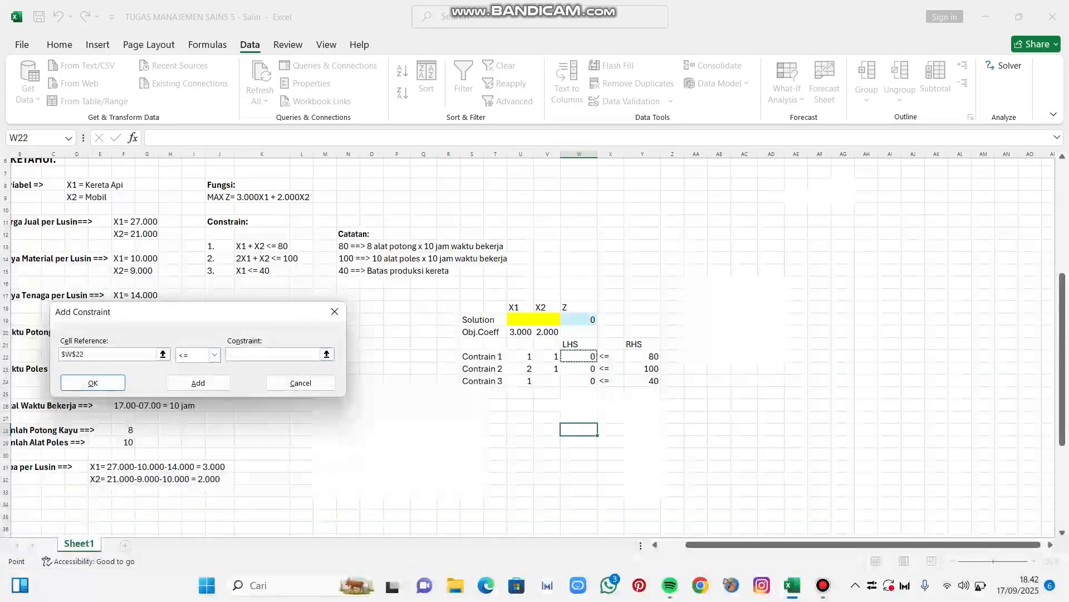
click(214, 355)
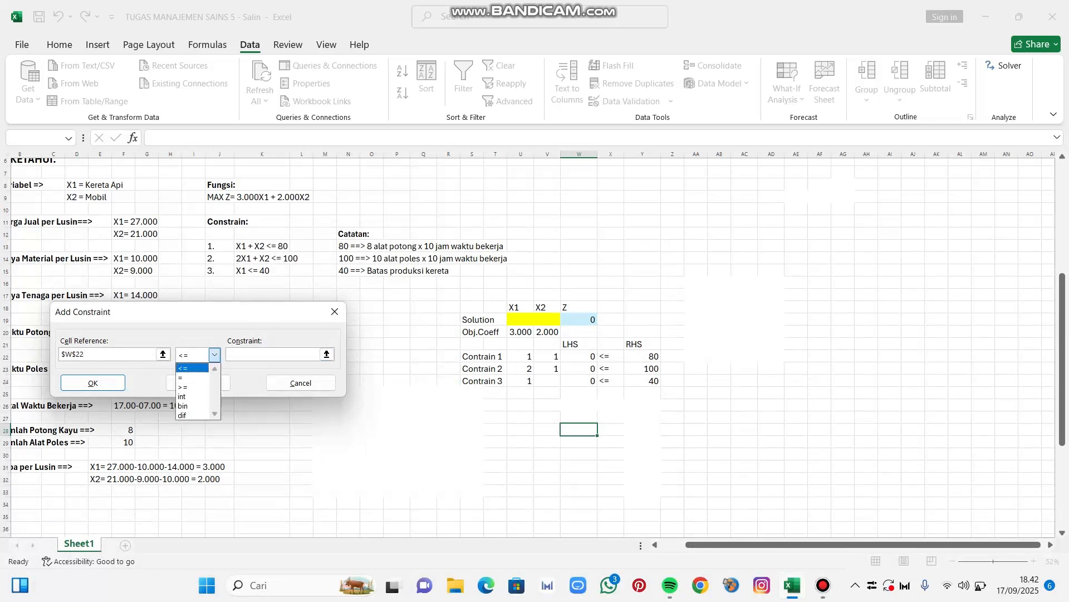
click(193, 368)
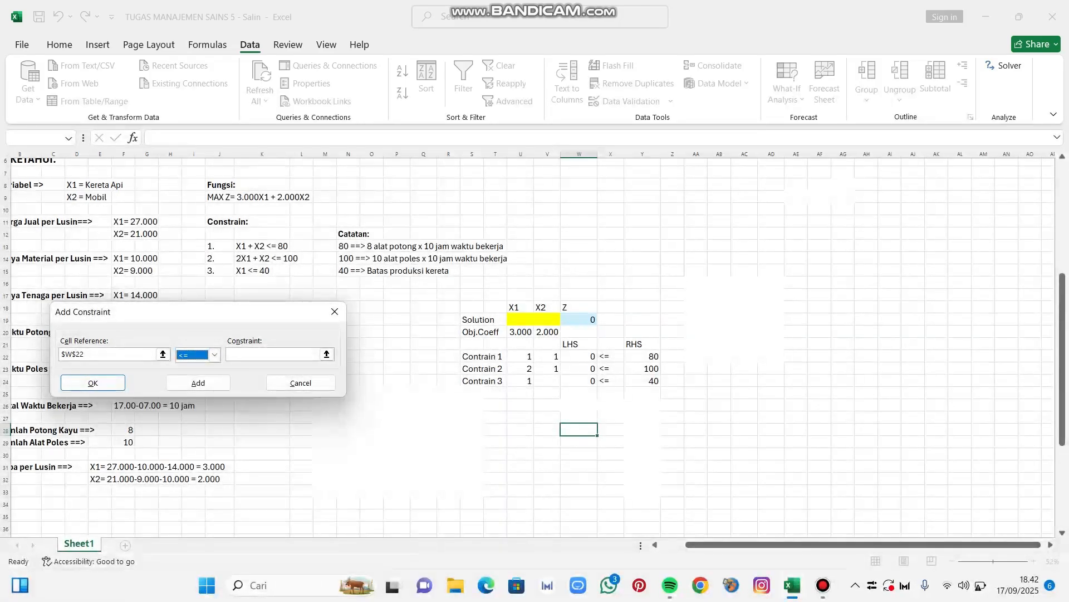
click(117, 354)
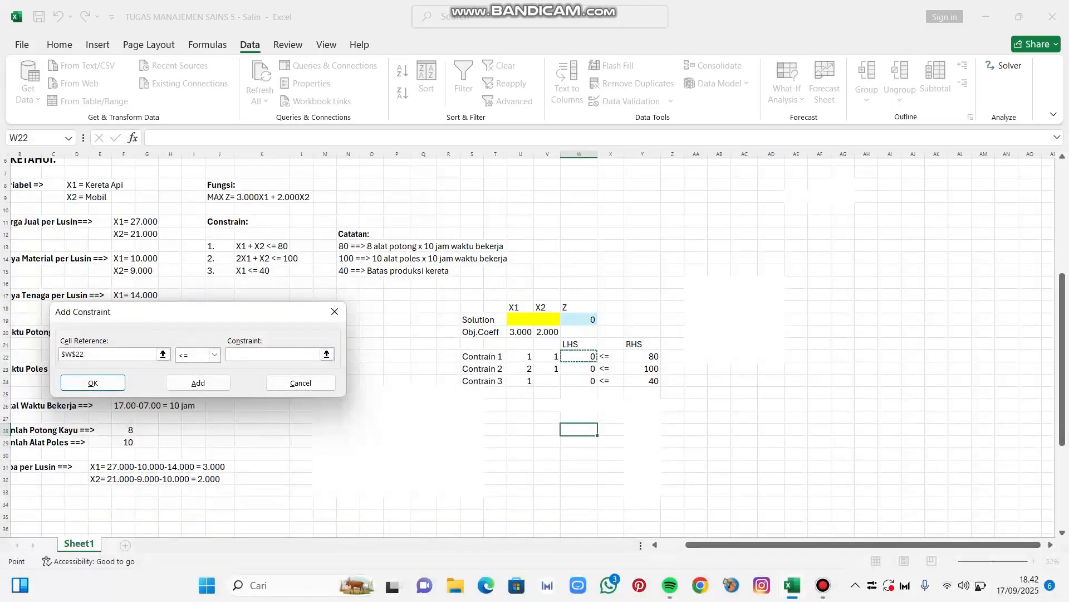
drag(579, 356, 582, 384)
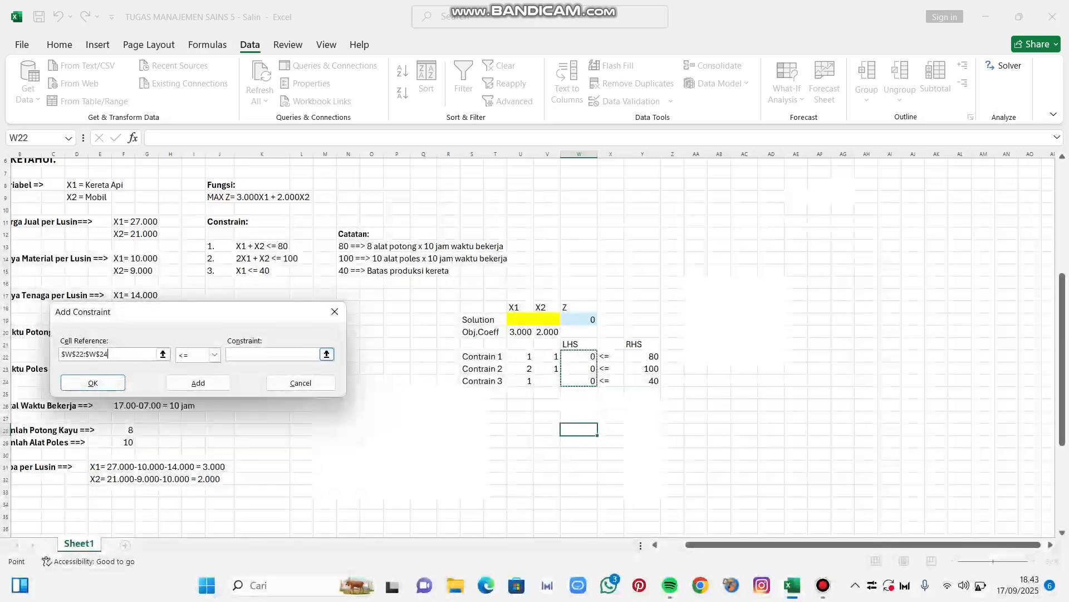
click(273, 354)
click(327, 354)
click(643, 356)
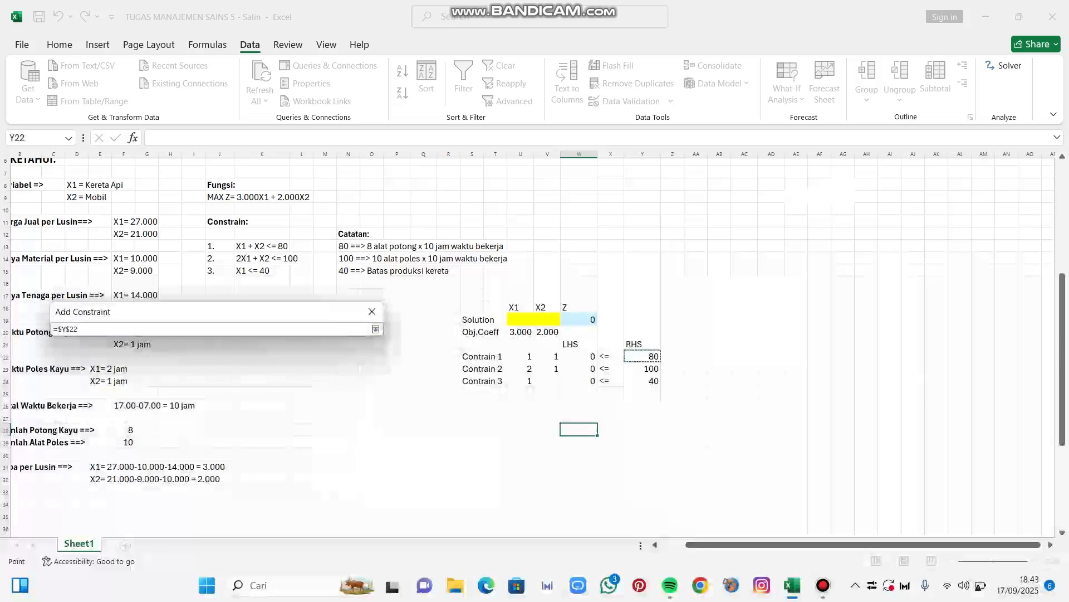
drag(642, 356, 645, 382)
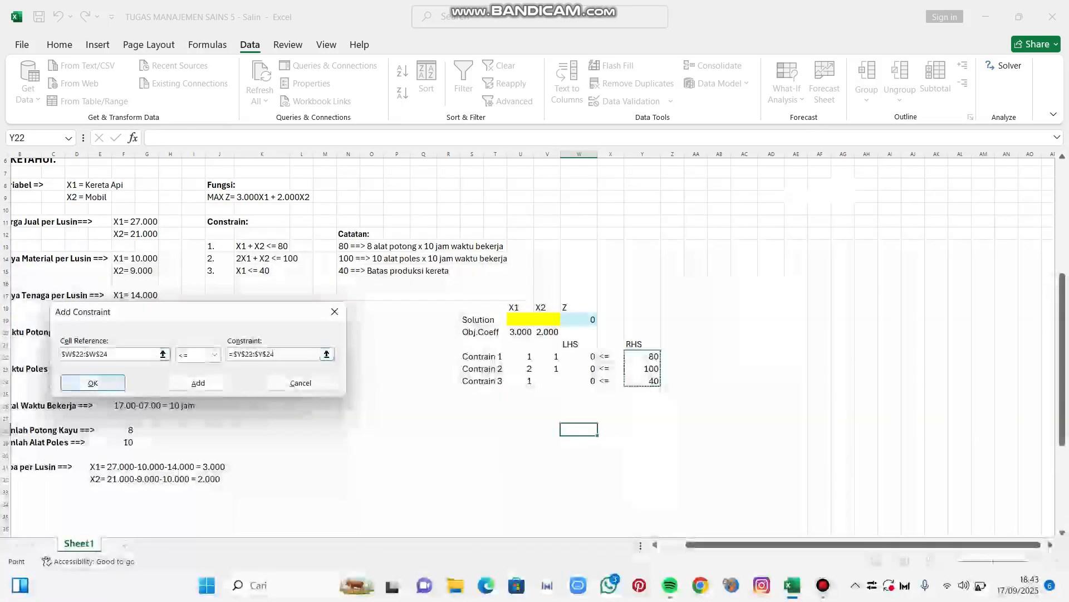
click(92, 383)
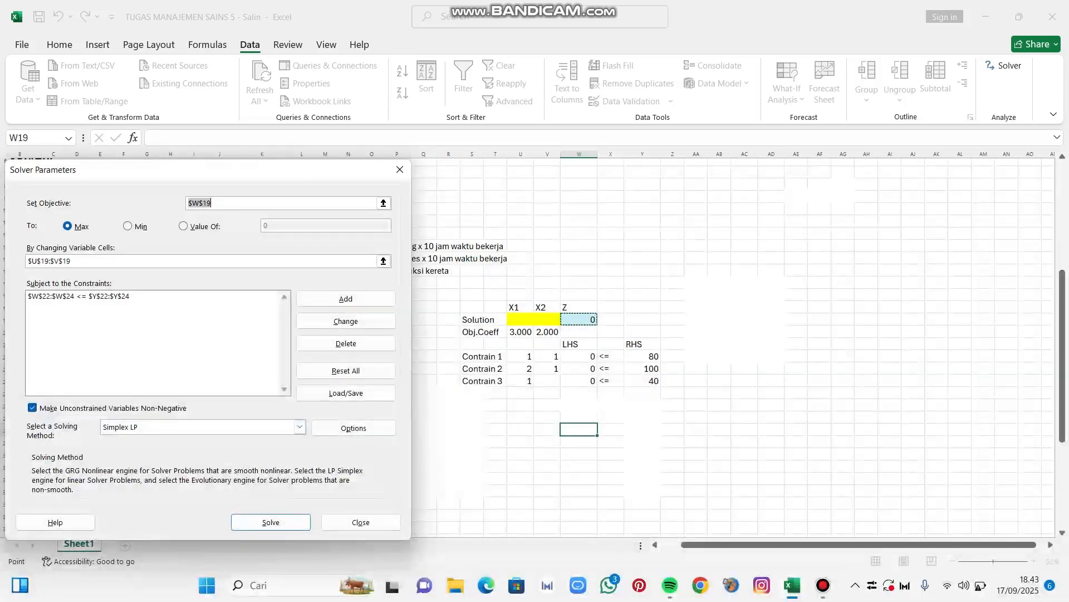
Step: Choose Simplex LP as the solving method and solve the model
click(299, 427)
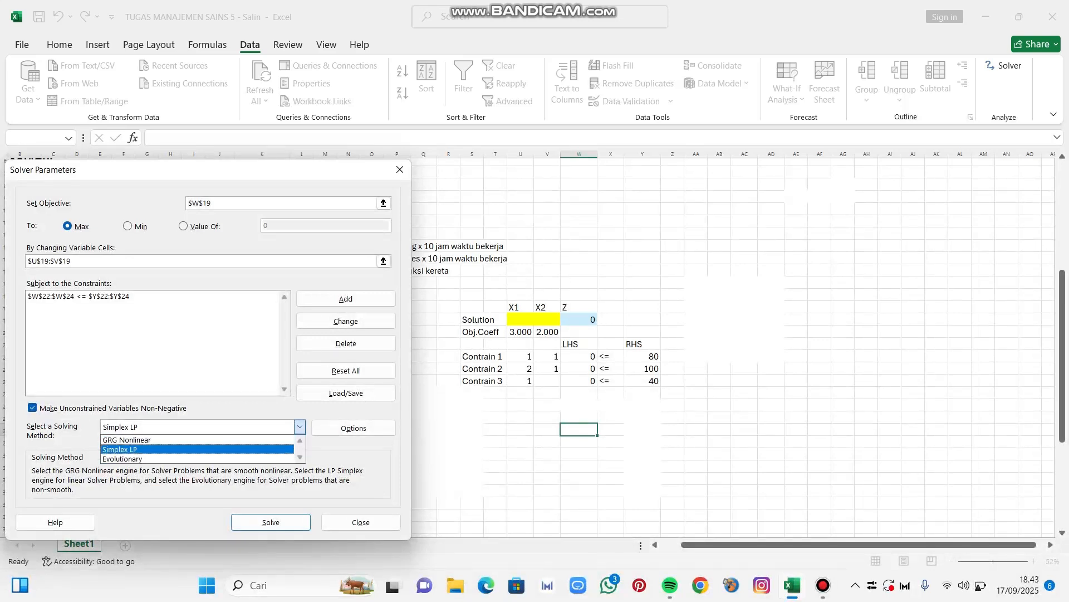
click(133, 449)
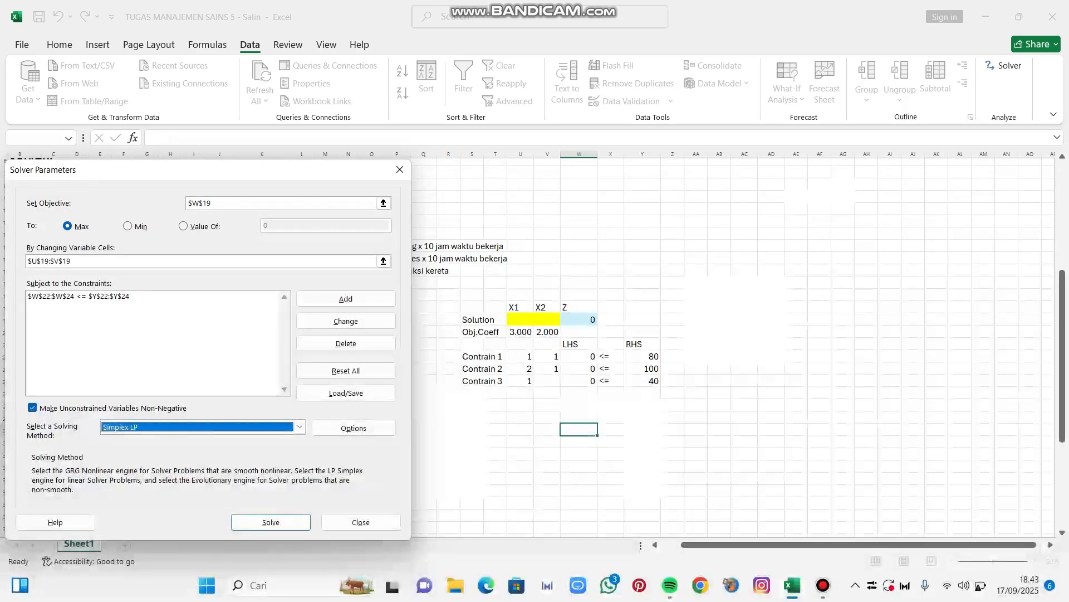
key(Return)
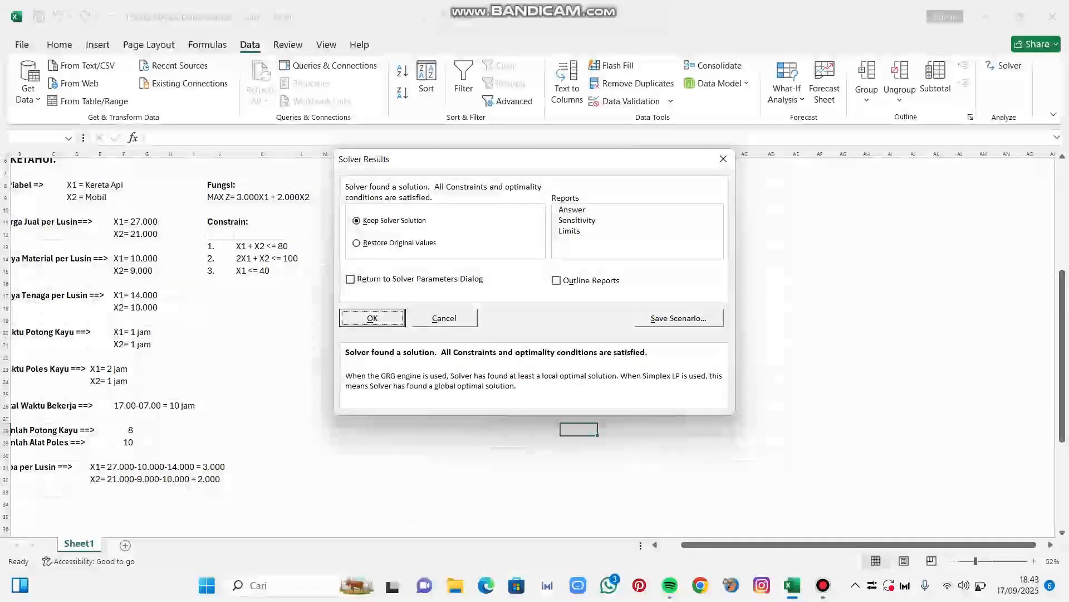
Step: Keep the Solver solution and generate the Answer, Sensitivity and Limits reports
click(572, 210)
click(577, 221)
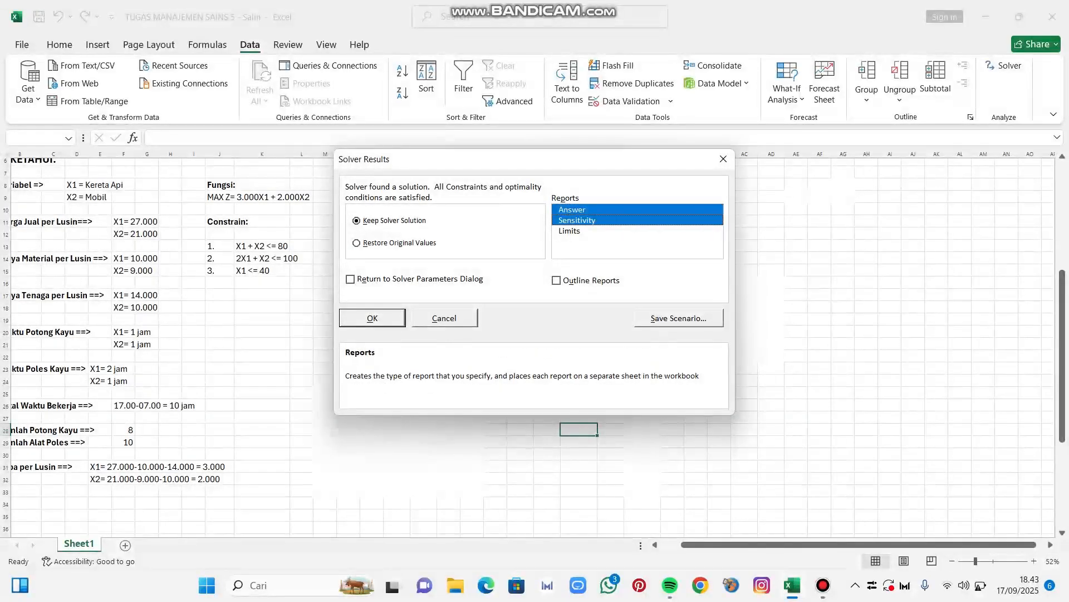
click(569, 231)
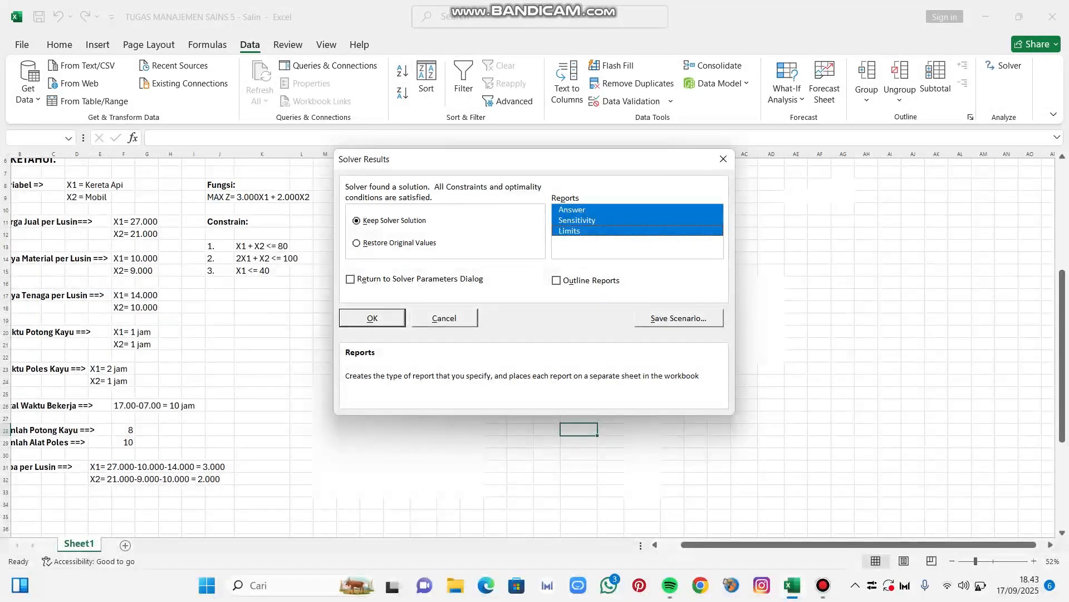
key(Return)
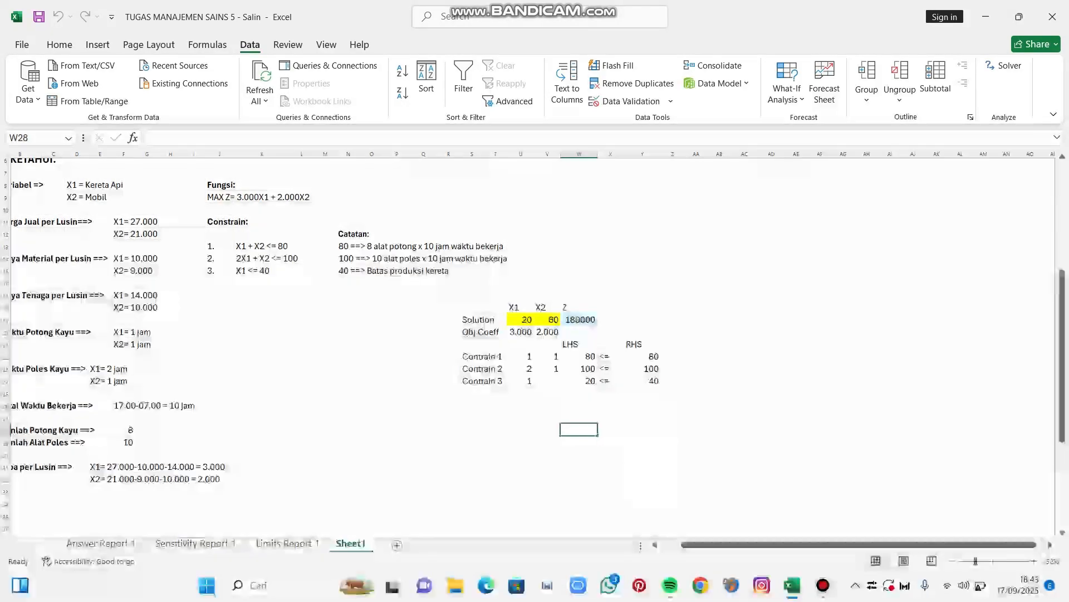
Step: Check the solved X1, X2 and Z values in the Solution row of Sheet1
click(522, 320)
click(549, 320)
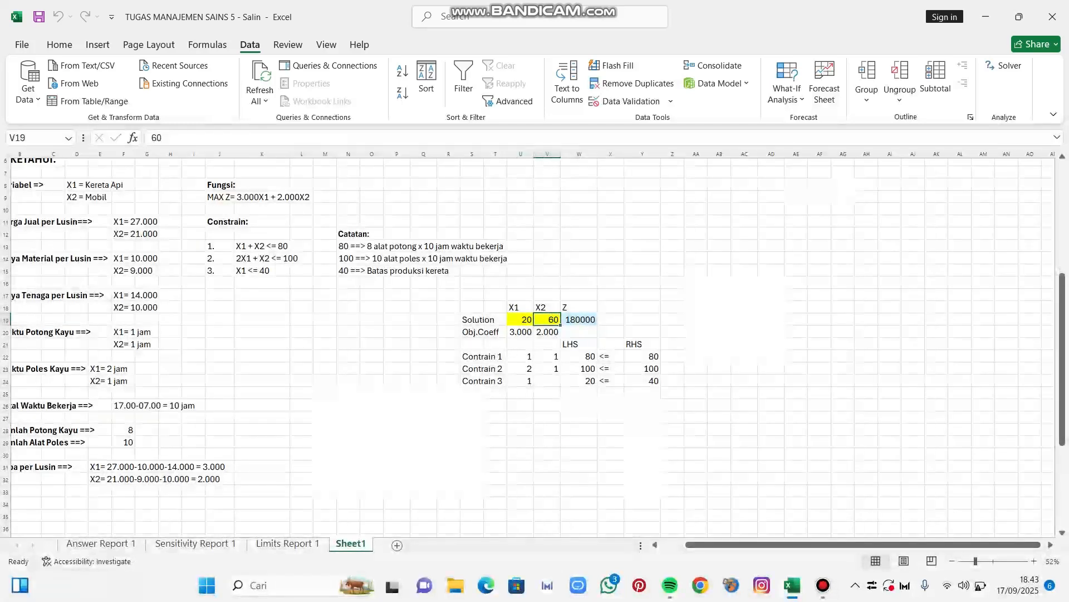
click(673, 319)
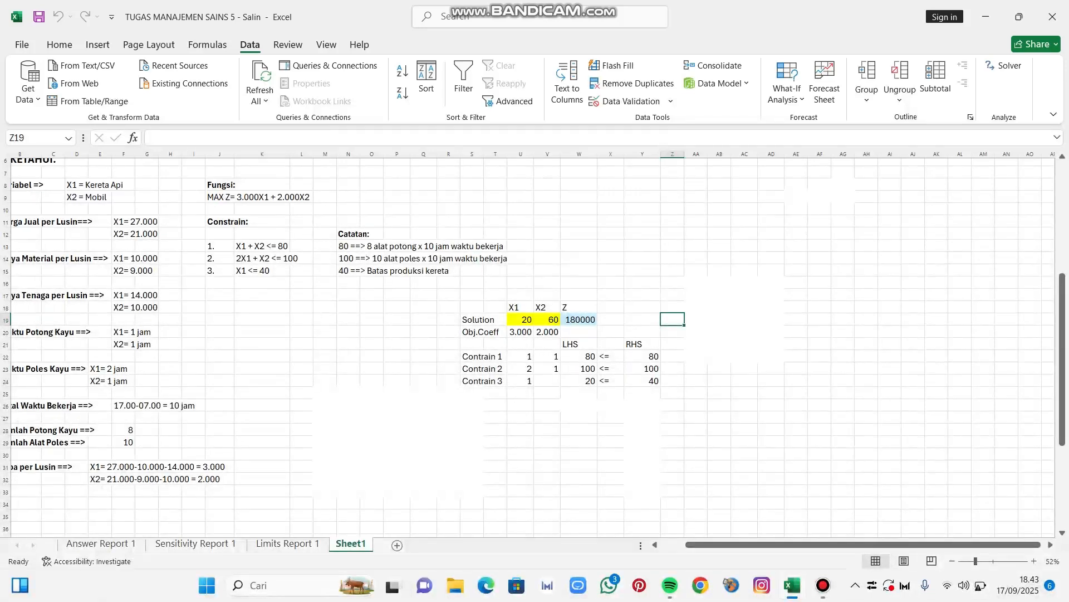
click(580, 320)
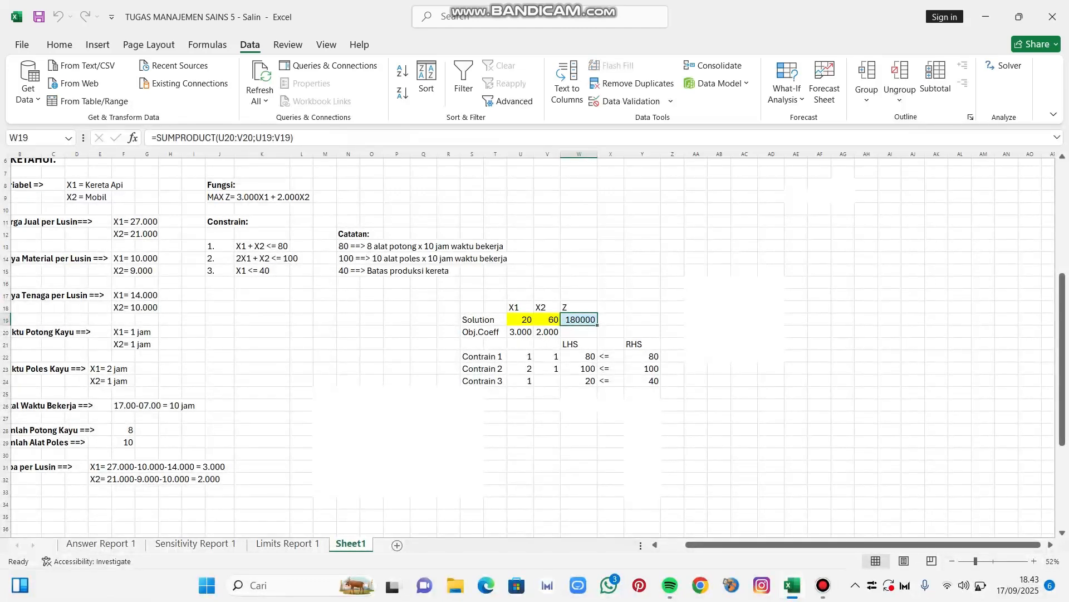
Step: Review the final values of the objective cell and both variable cells in Answer Report 1
click(100, 543)
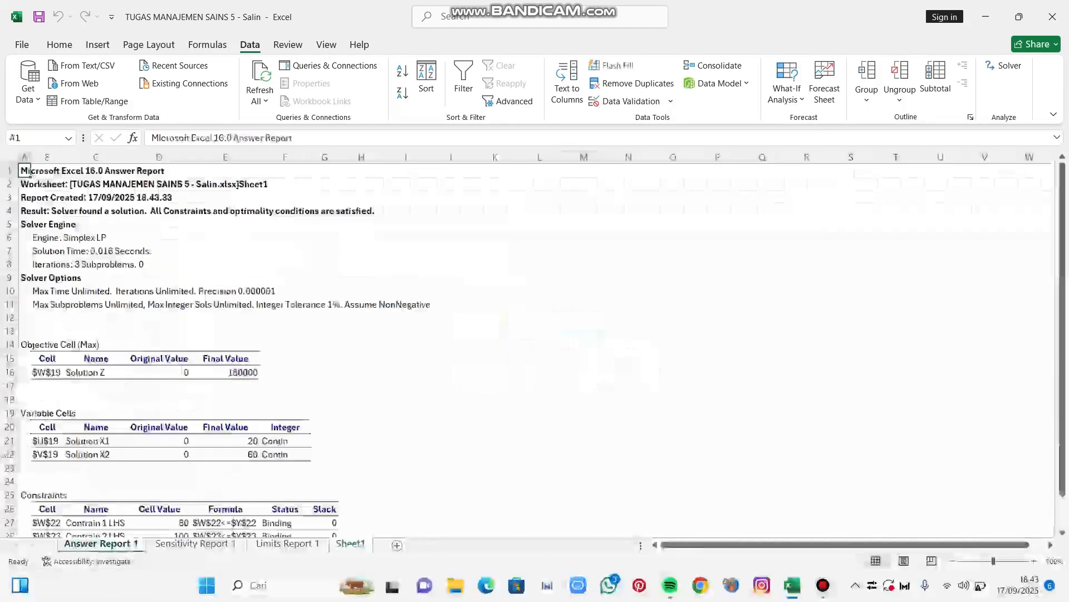
scroll(223, 334, down, 2)
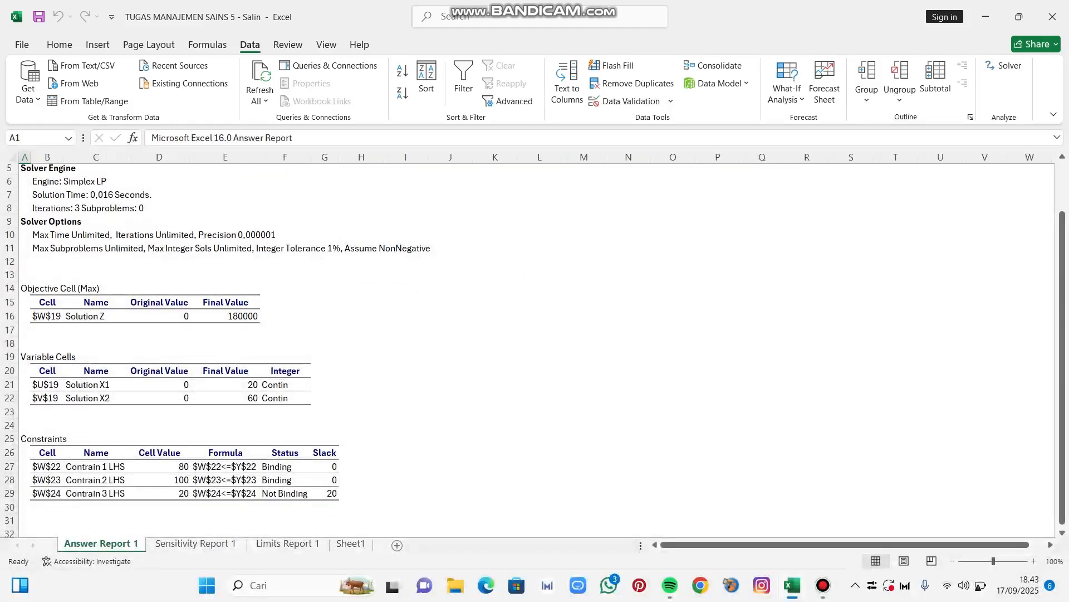
click(226, 316)
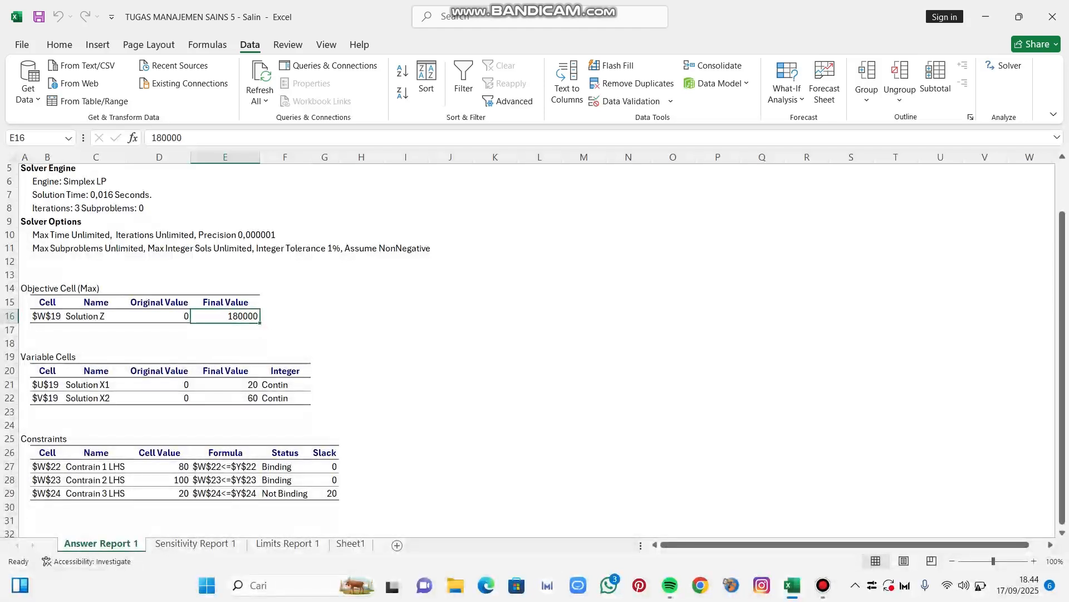
click(226, 385)
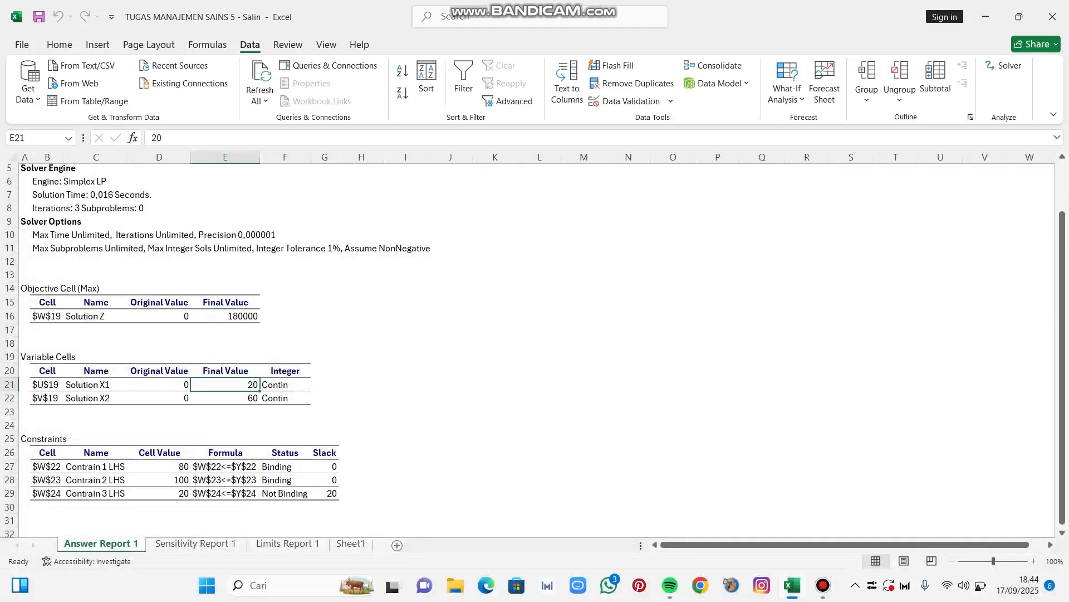
click(226, 398)
scroll(226, 398, down, 2)
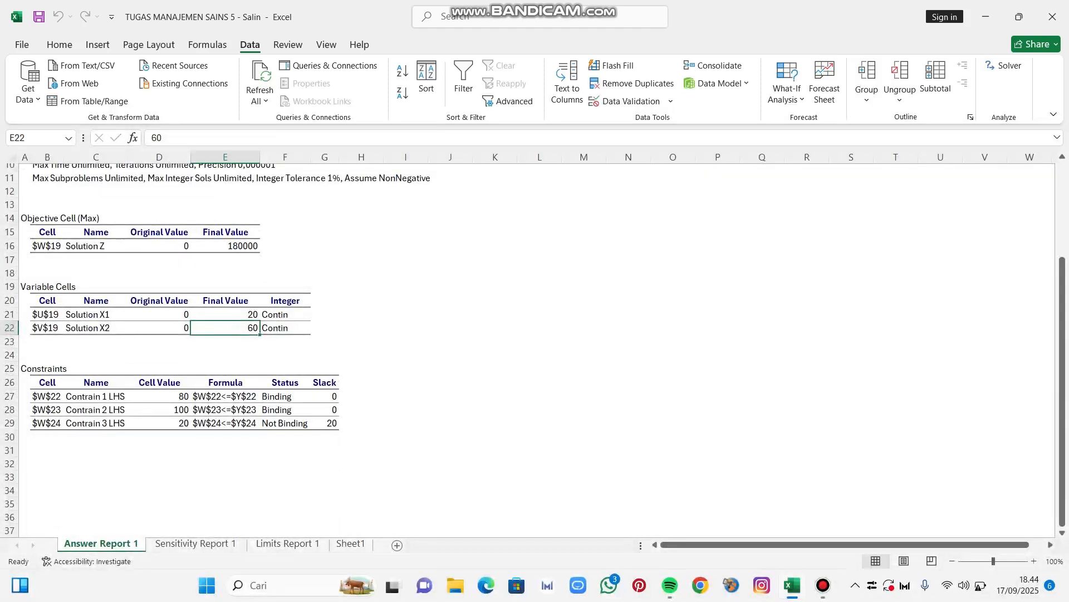
Step: Examine the Slack values of the three constraints in the Answer Report's Constraints table
click(324, 383)
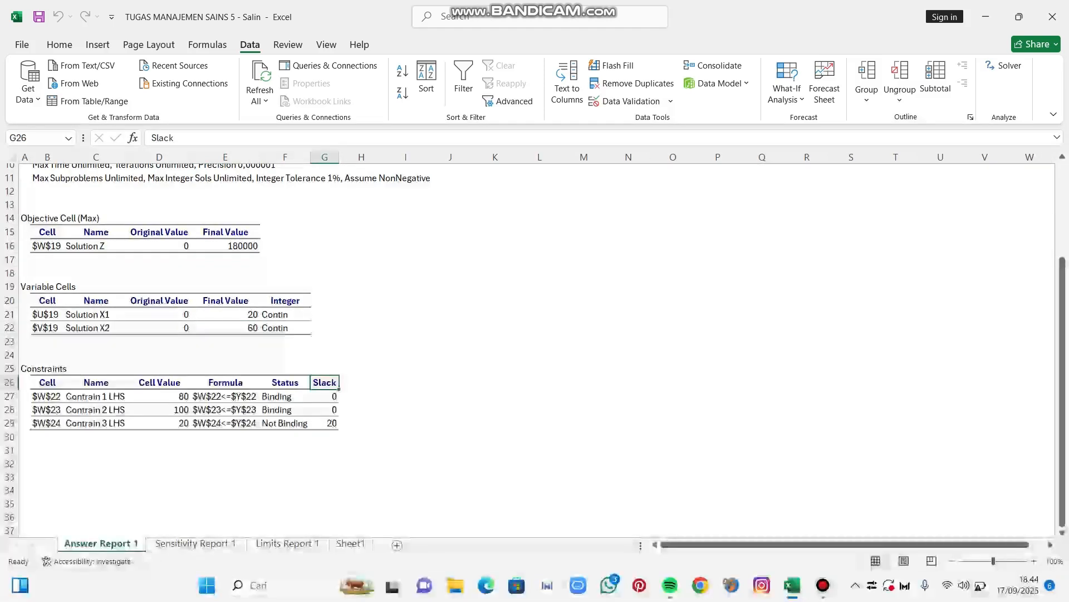
click(324, 410)
click(324, 396)
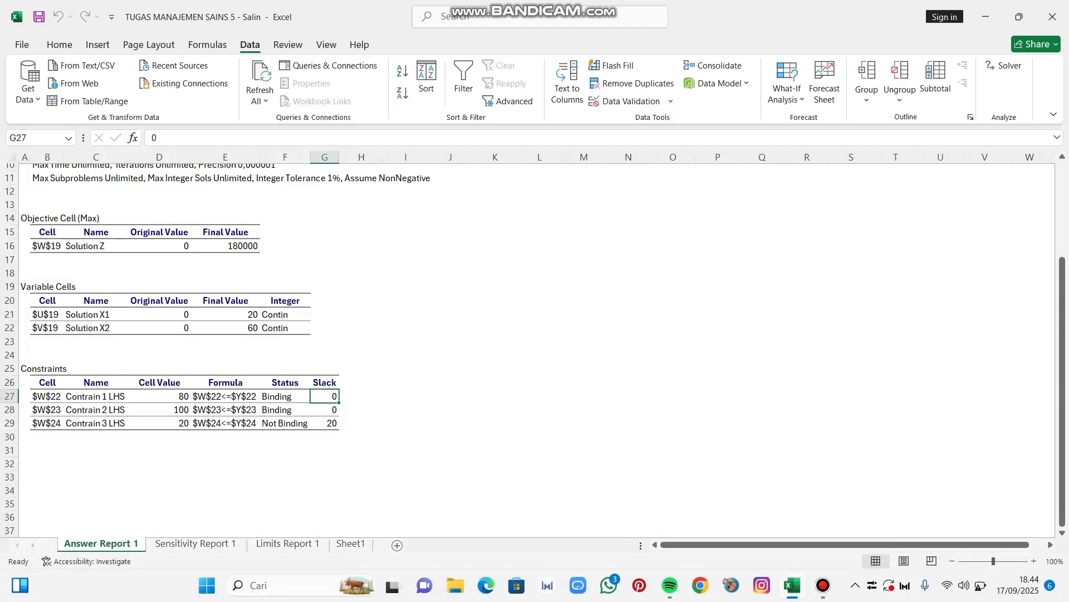
click(325, 410)
click(325, 396)
click(325, 410)
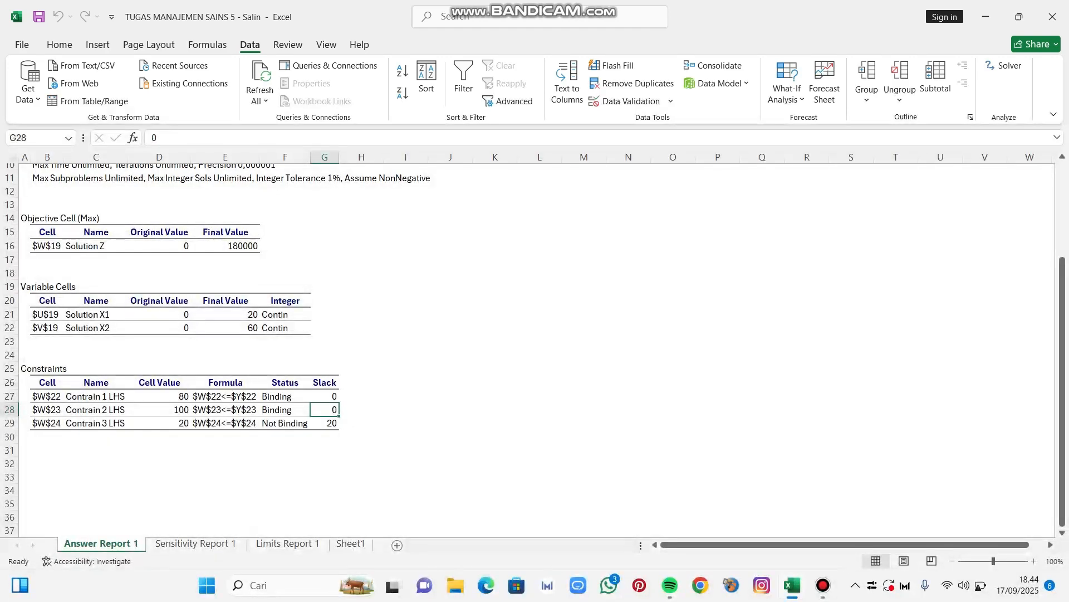
click(325, 423)
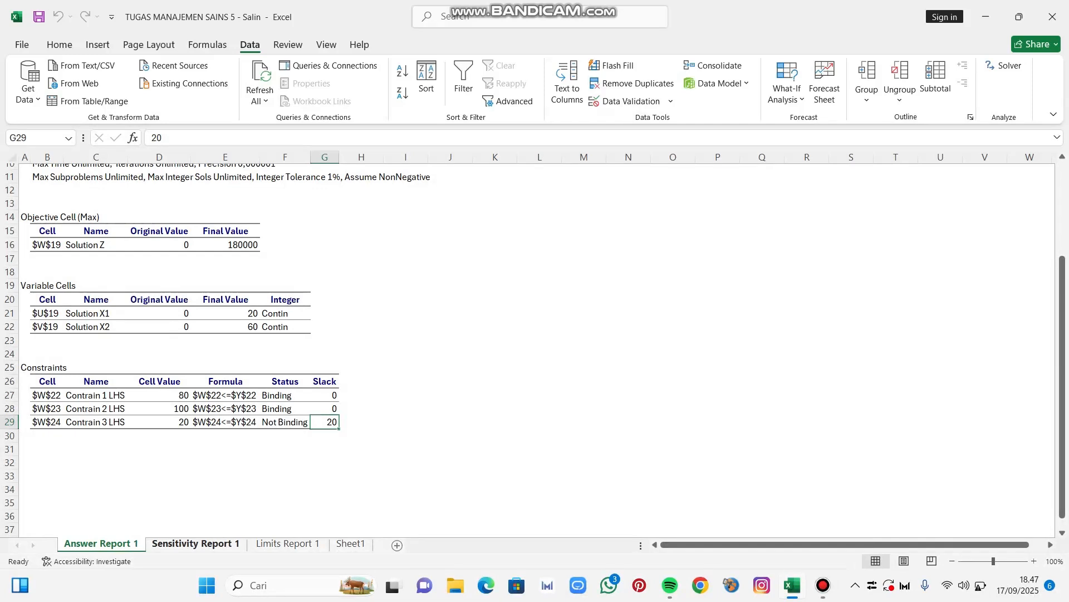
Step: View Sensitivity Report 1 and Limits Report 1, and return to Answer Report 1
click(195, 543)
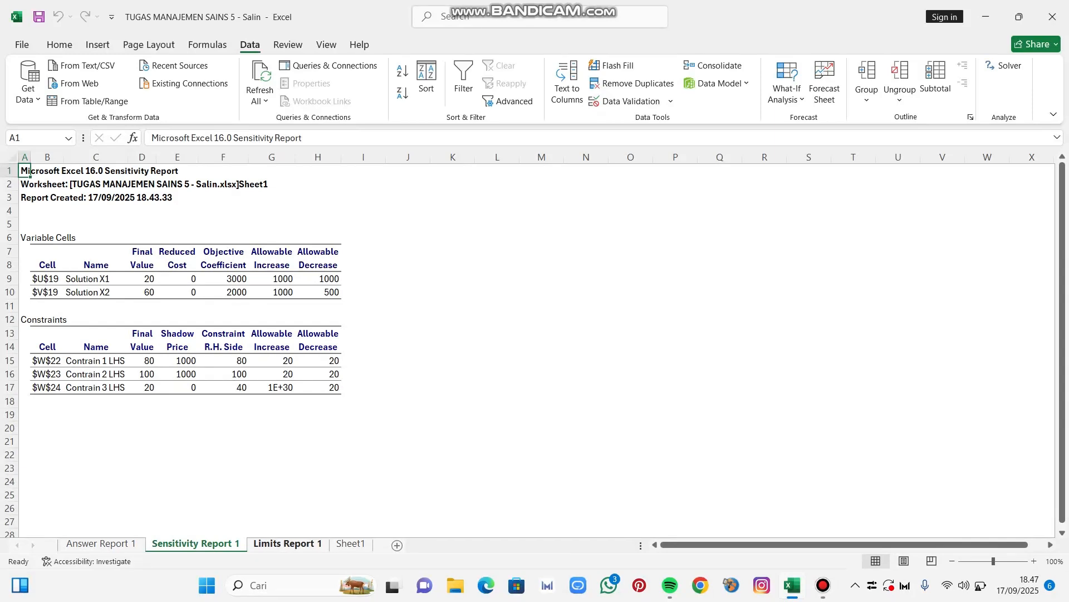
click(287, 543)
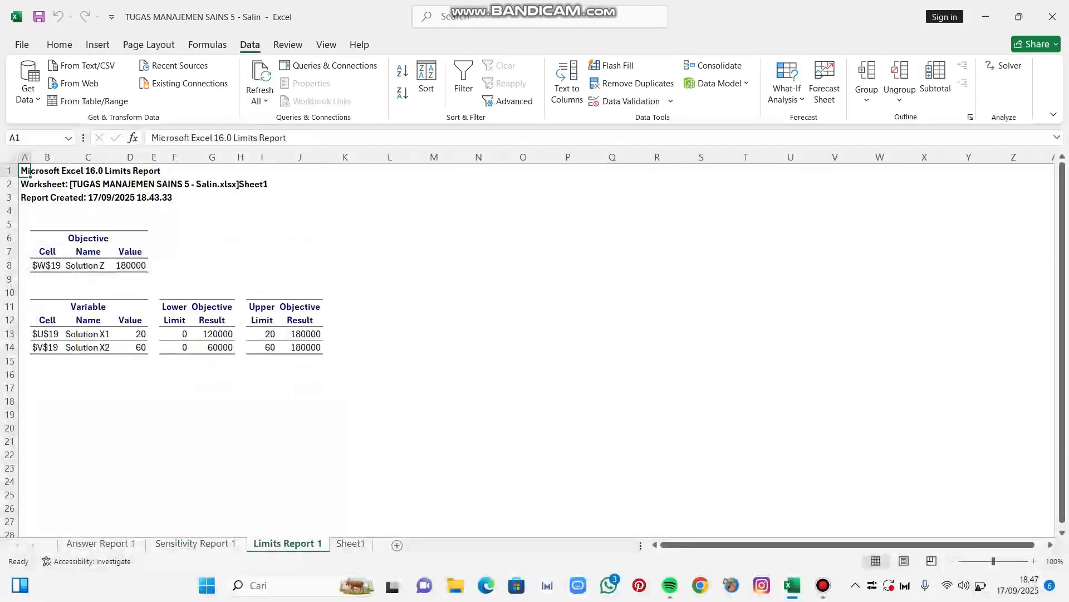
click(101, 543)
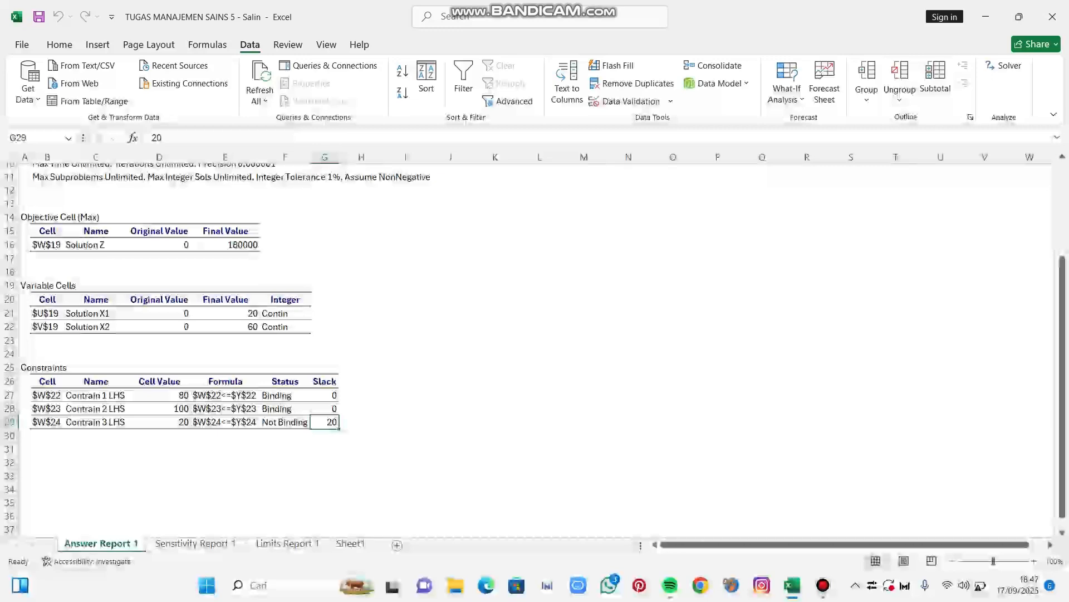